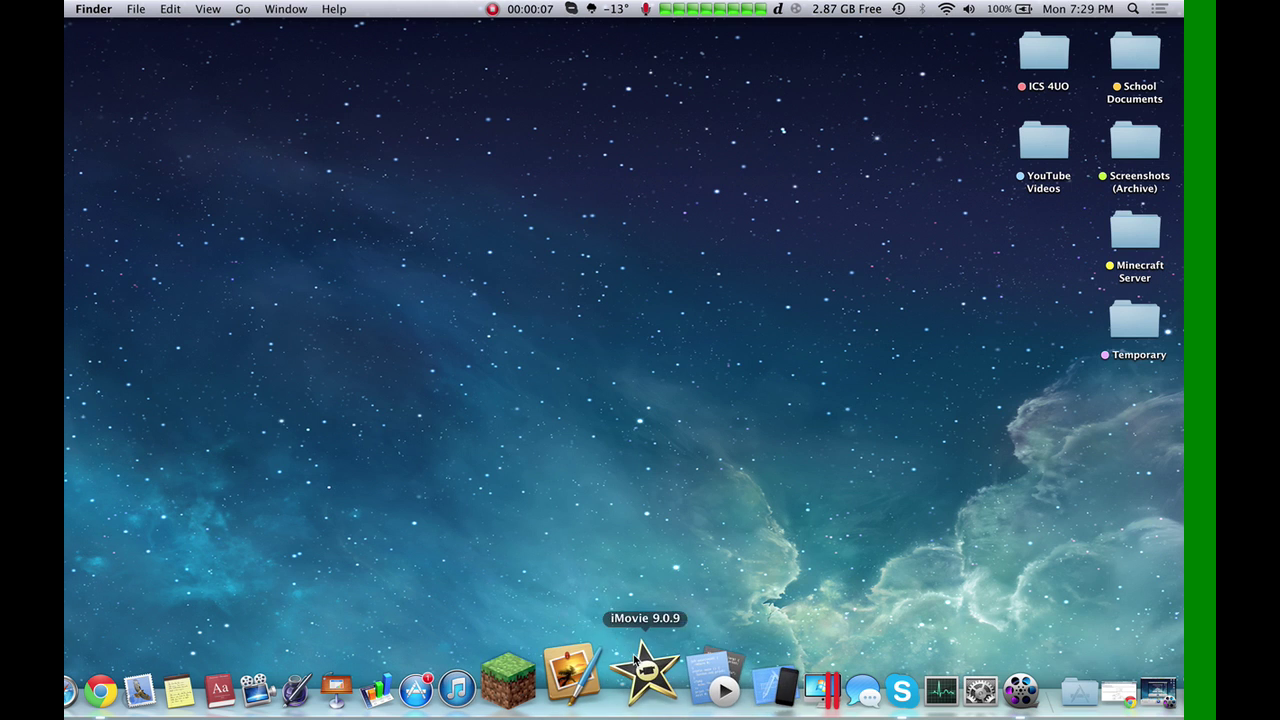
Launch Pixelmator and start a new 1920 × 1200 document at 72 pixels/inch.
{"action": "left_click", "coordinate": [602, 688]}
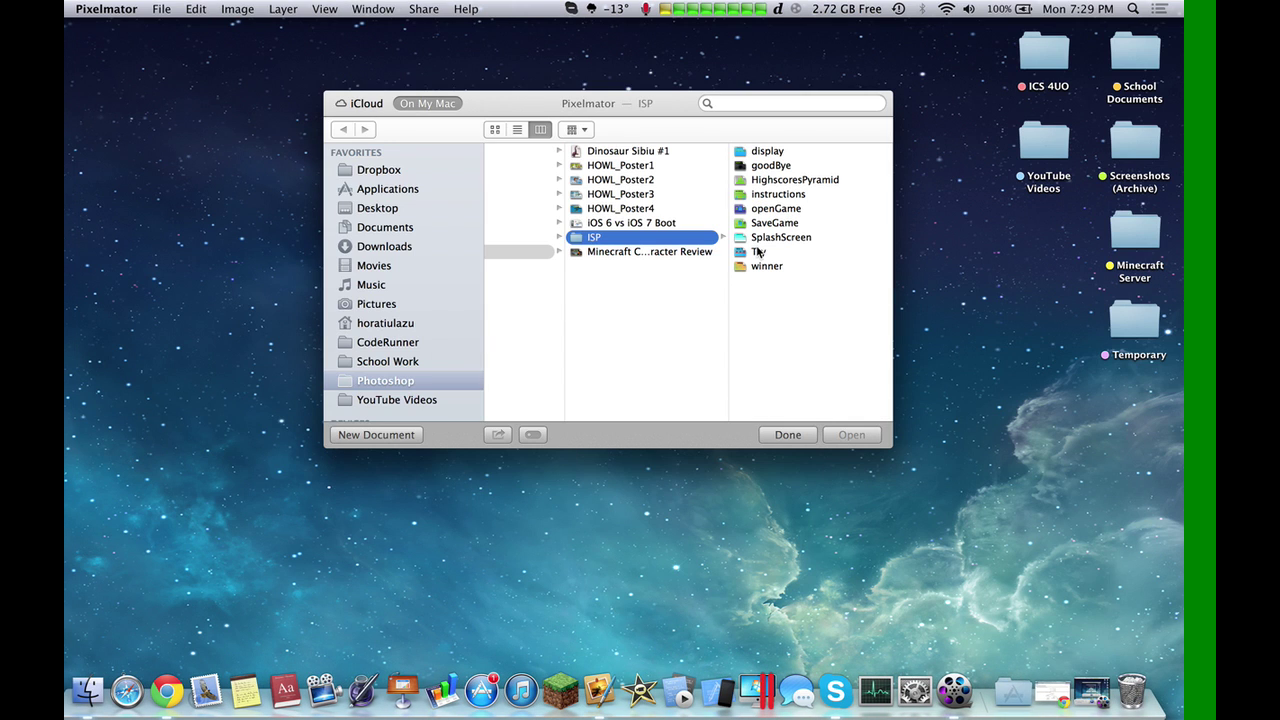
{"action": "left_click", "coordinate": [372, 435]}
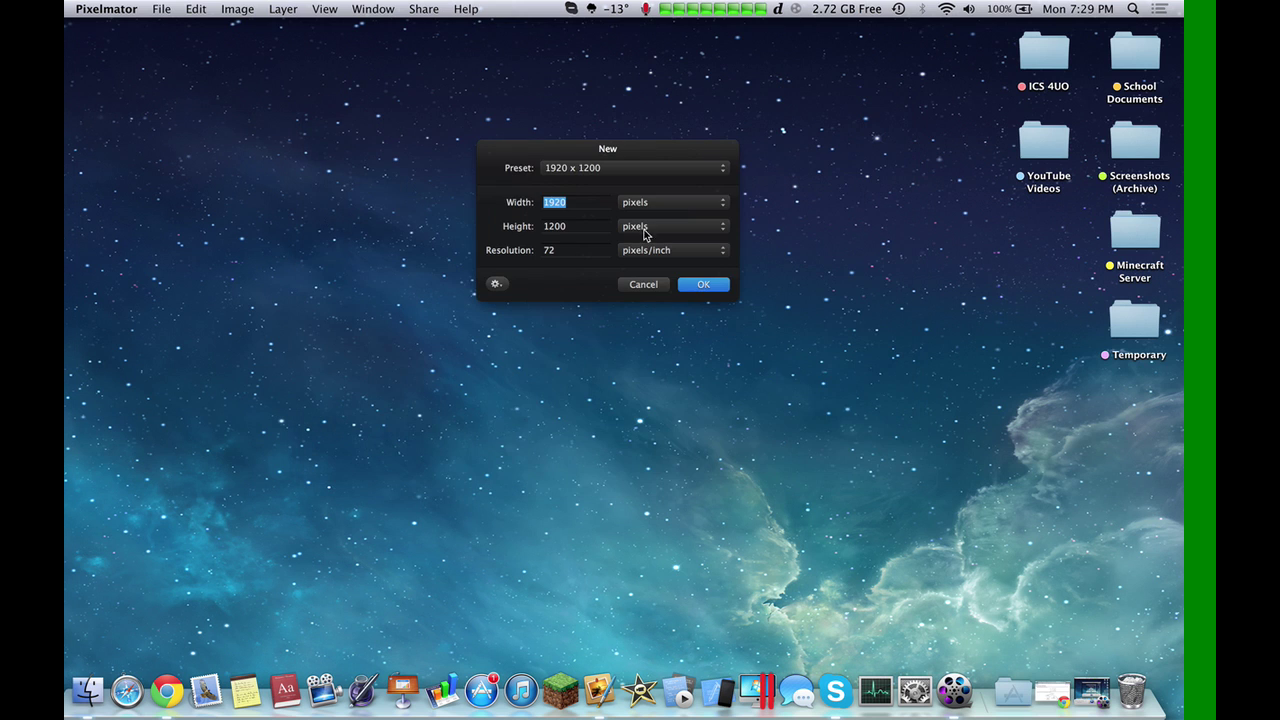
Create the blank 1920 × 1200 Untitled canvas and arrange the window, Tools, Styles and Layers panels.
{"action": "left_click", "coordinate": [681, 285]}
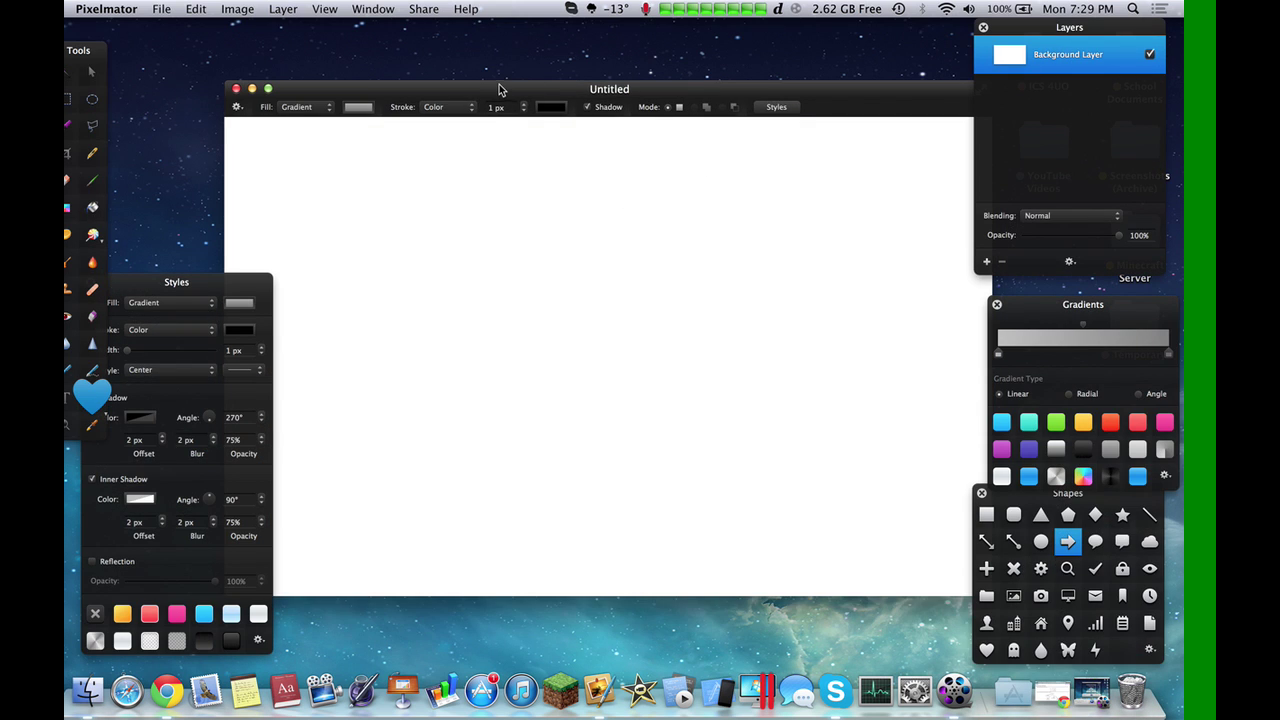
{"action": "mouse_move", "coordinate": [500, 89]}
{"action": "left_mouse_down"}
{"action": "mouse_move", "coordinate": [500, 57]}
{"action": "mouse_move", "coordinate": [449, 98]}
{"action": "mouse_move", "coordinate": [469, 96]}
{"action": "mouse_move", "coordinate": [466, 63]}
{"action": "mouse_move", "coordinate": [580, 129]}
{"action": "mouse_move", "coordinate": [483, 68]}
{"action": "mouse_move", "coordinate": [490, 80]}
{"action": "left_mouse_up"}
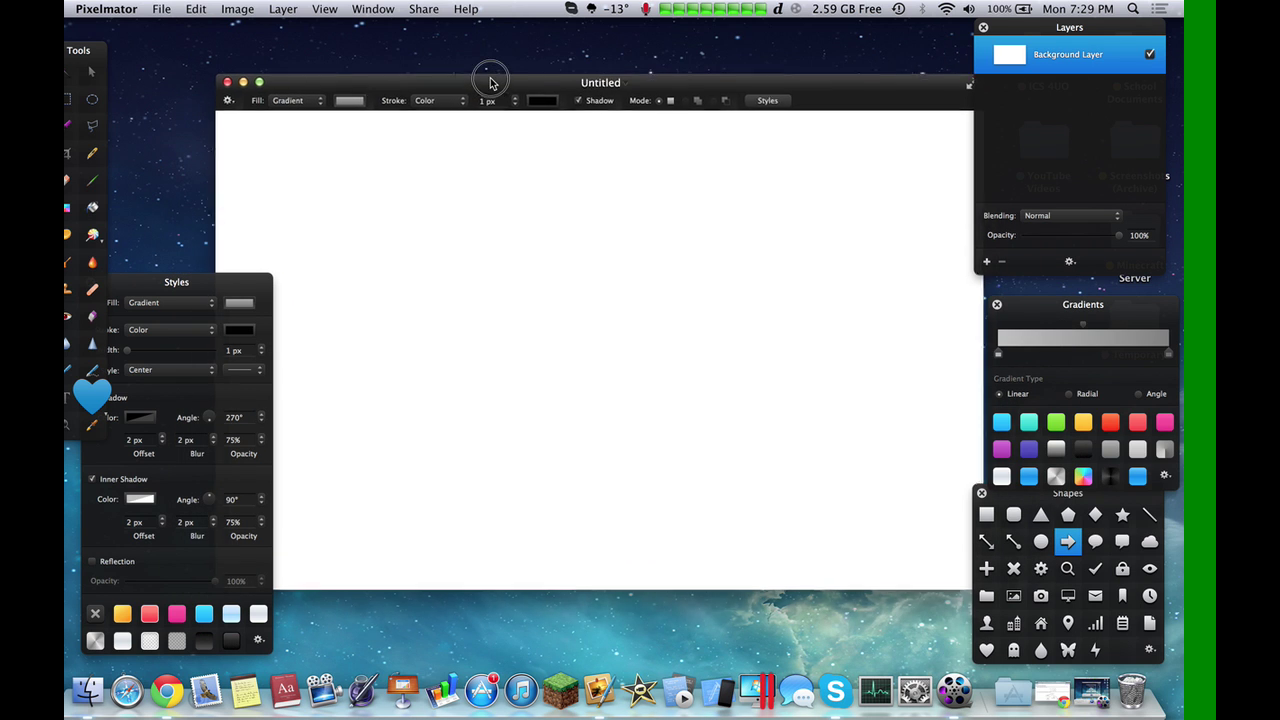
{"action": "left_click_drag", "start_coordinate": [177, 282], "coordinate": [146, 297]}
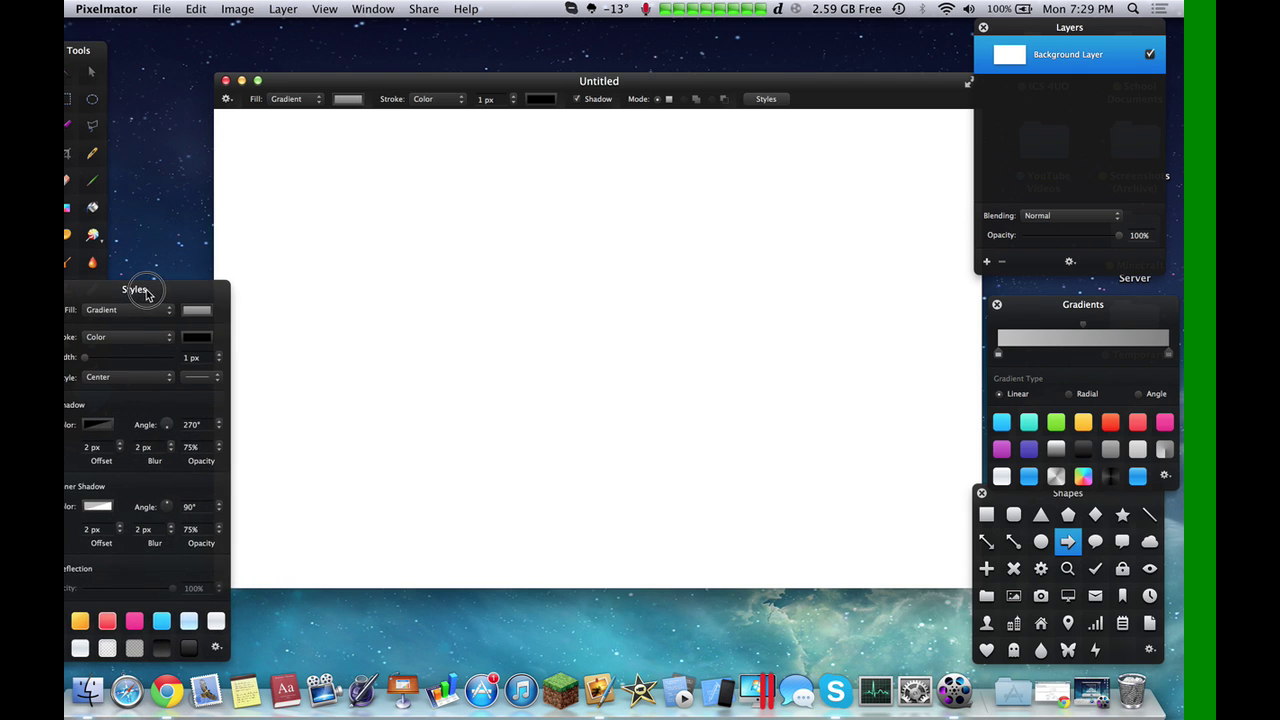
{"action": "mouse_move", "coordinate": [78, 50]}
{"action": "left_mouse_down"}
{"action": "mouse_move", "coordinate": [248, 53]}
{"action": "mouse_move", "coordinate": [70, 53]}
{"action": "left_mouse_up"}
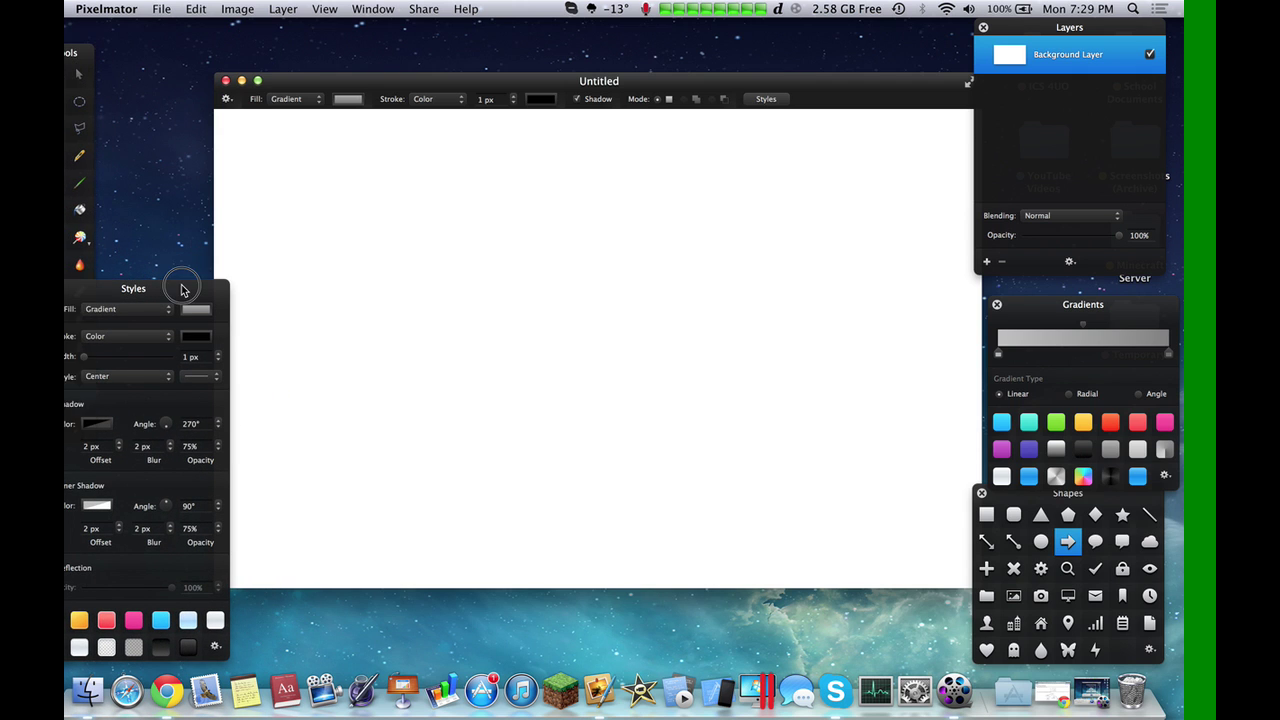
{"action": "left_click_drag", "start_coordinate": [180, 286], "coordinate": [199, 266]}
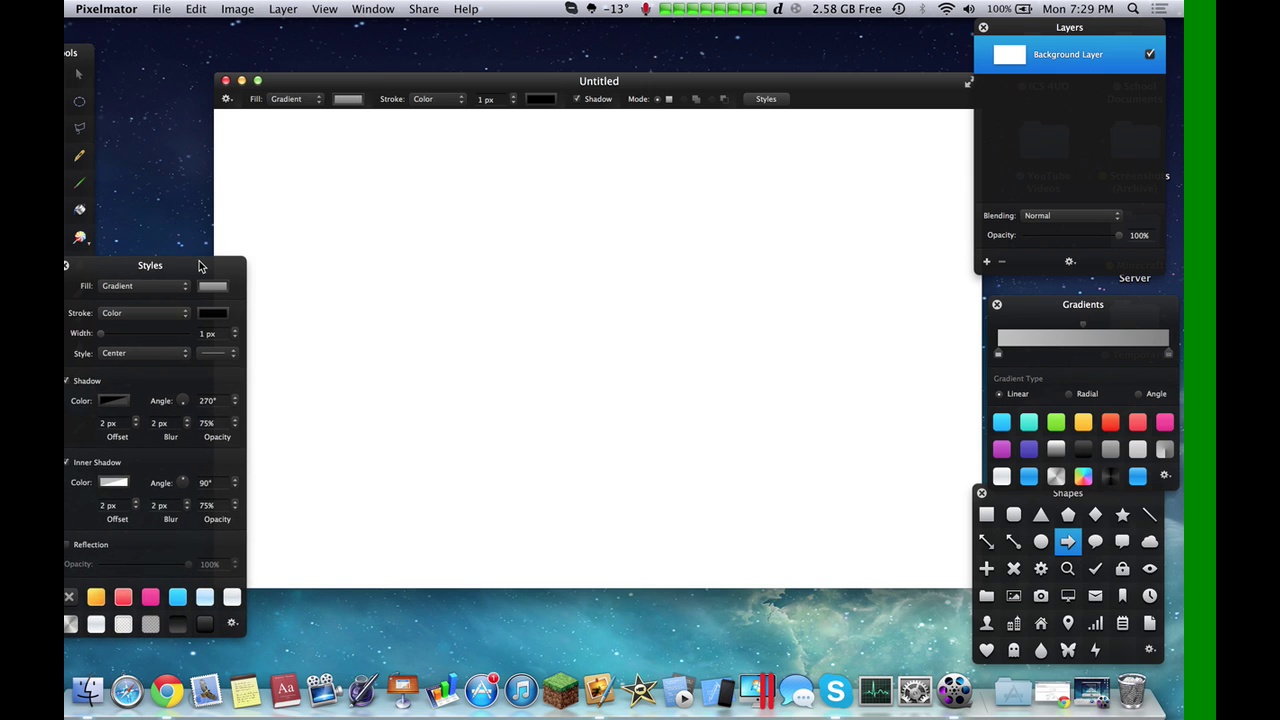
{"action": "left_click_drag", "start_coordinate": [1076, 27], "coordinate": [1073, 27]}
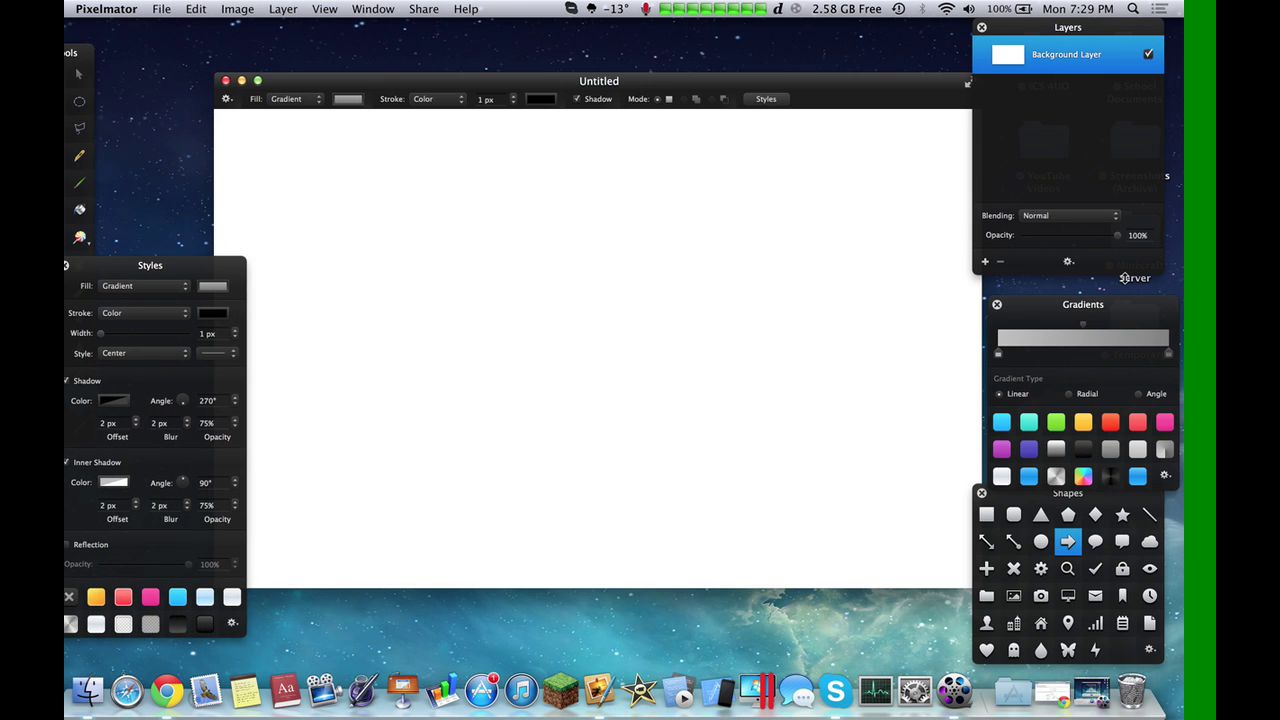
{"action": "left_click_drag", "start_coordinate": [1124, 278], "coordinate": [1122, 236]}
{"action": "left_click_drag", "start_coordinate": [897, 99], "coordinate": [879, 92]}
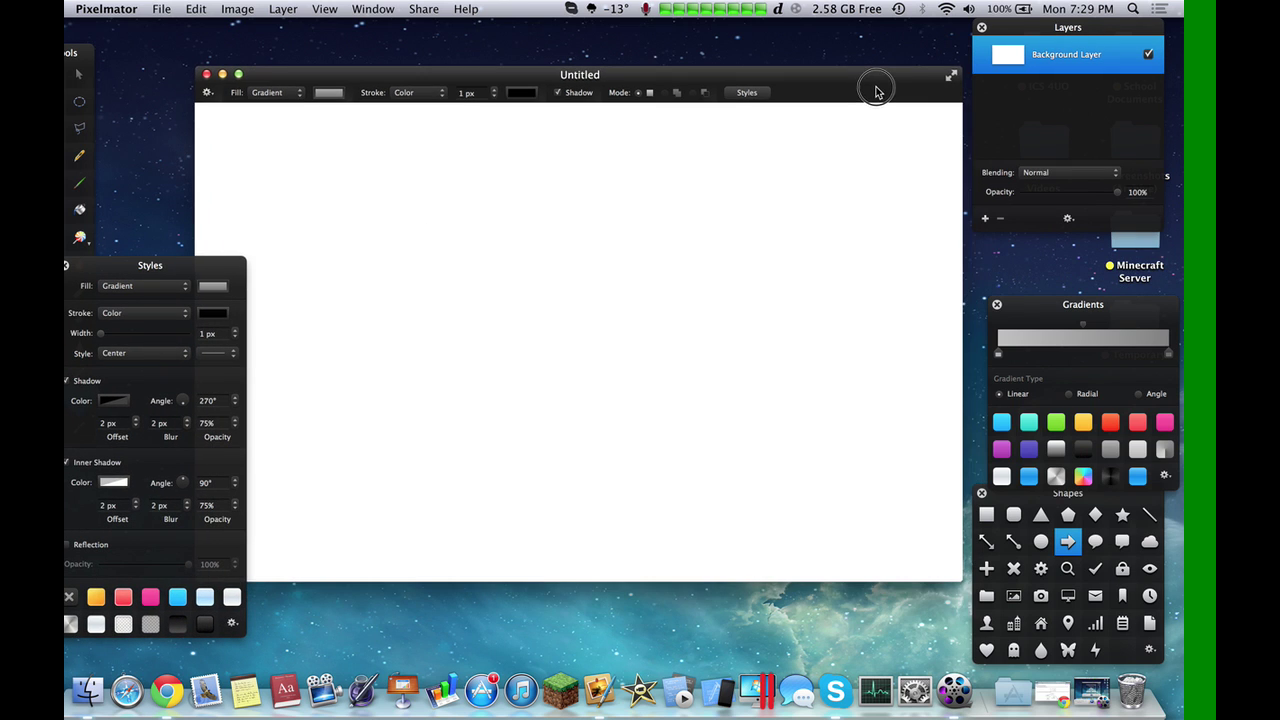
Switch the document to full screen and reposition the Styles and Tools panels.
{"action": "left_click", "coordinate": [950, 77]}
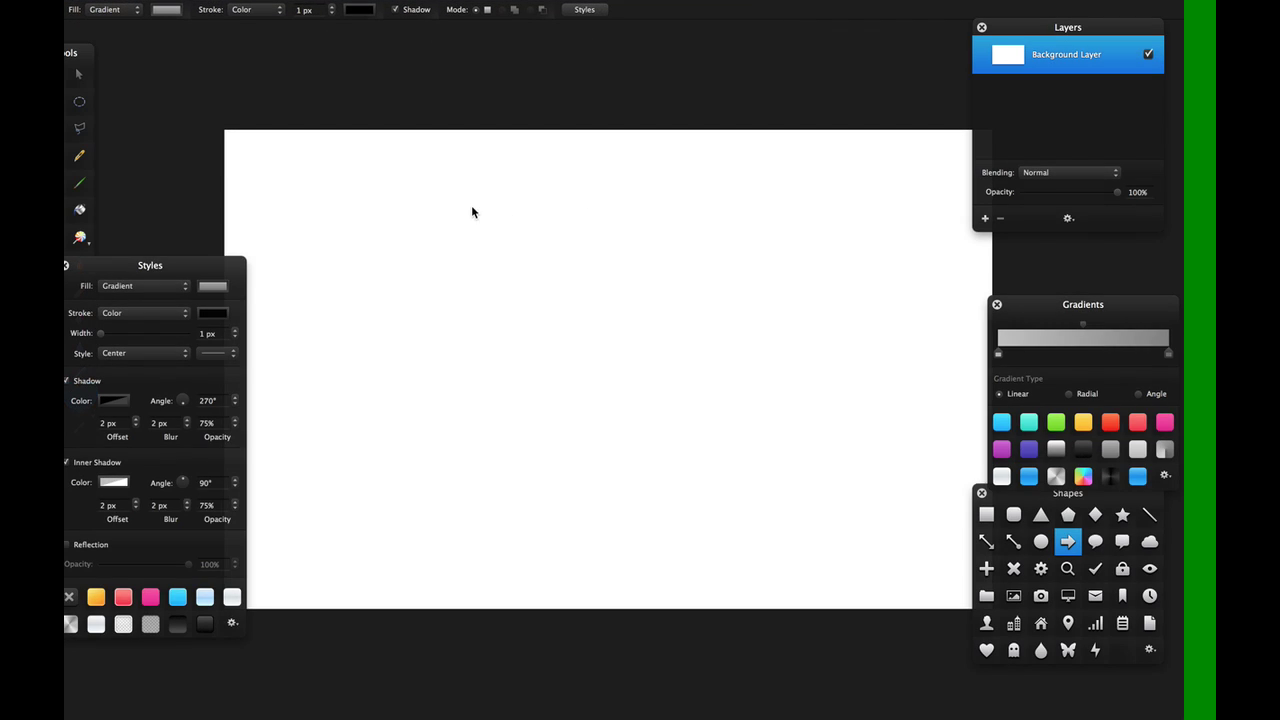
{"action": "left_click_drag", "start_coordinate": [160, 268], "coordinate": [143, 363]}
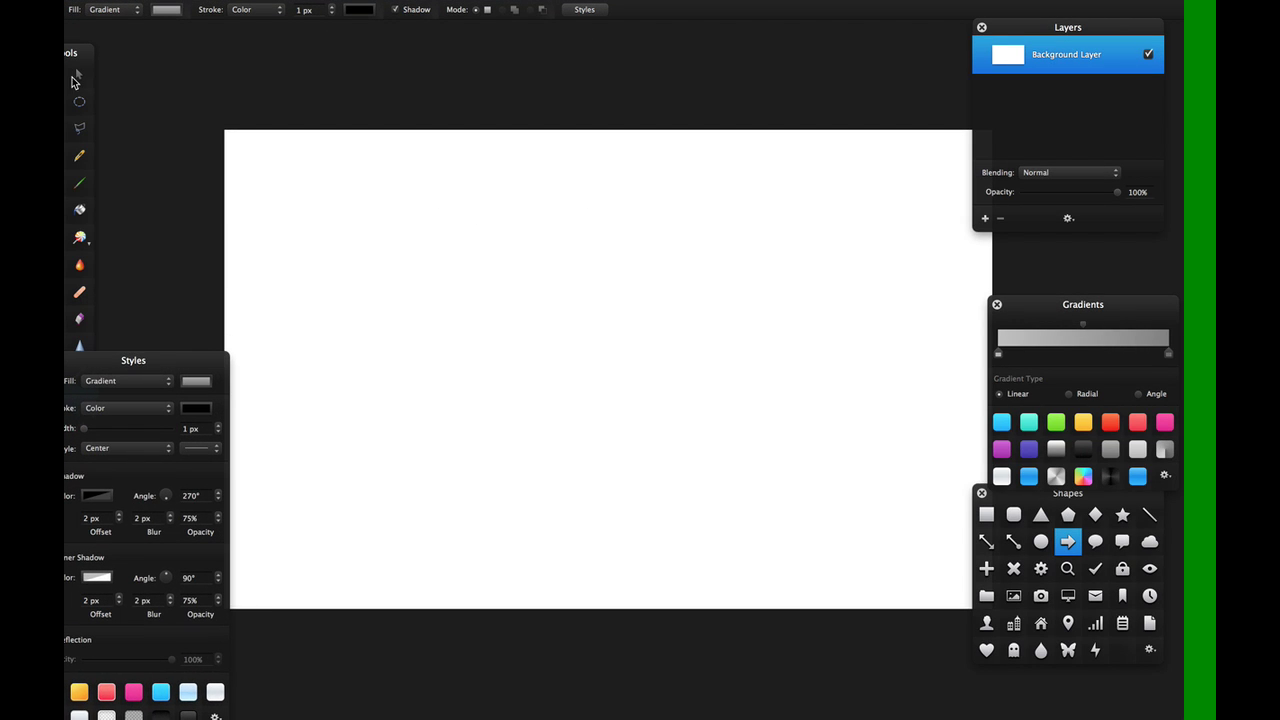
{"action": "left_click_drag", "start_coordinate": [66, 54], "coordinate": [68, 25]}
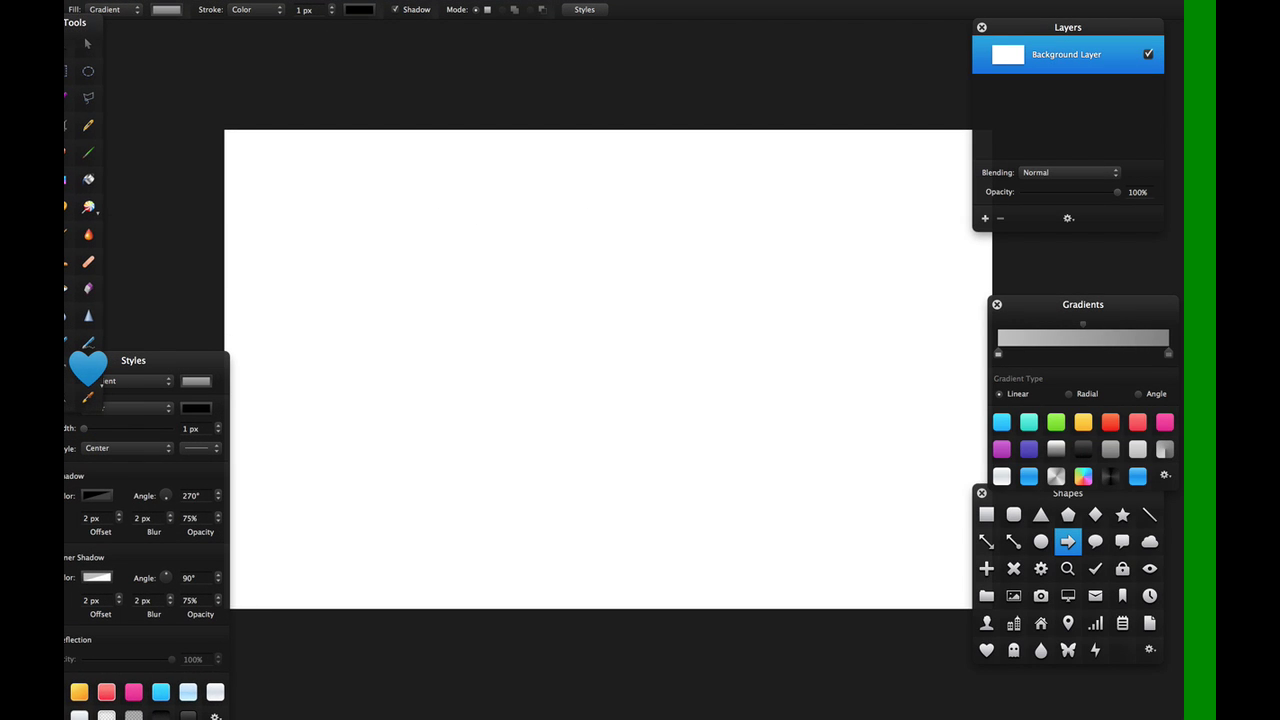
{"action": "left_click", "coordinate": [87, 44]}
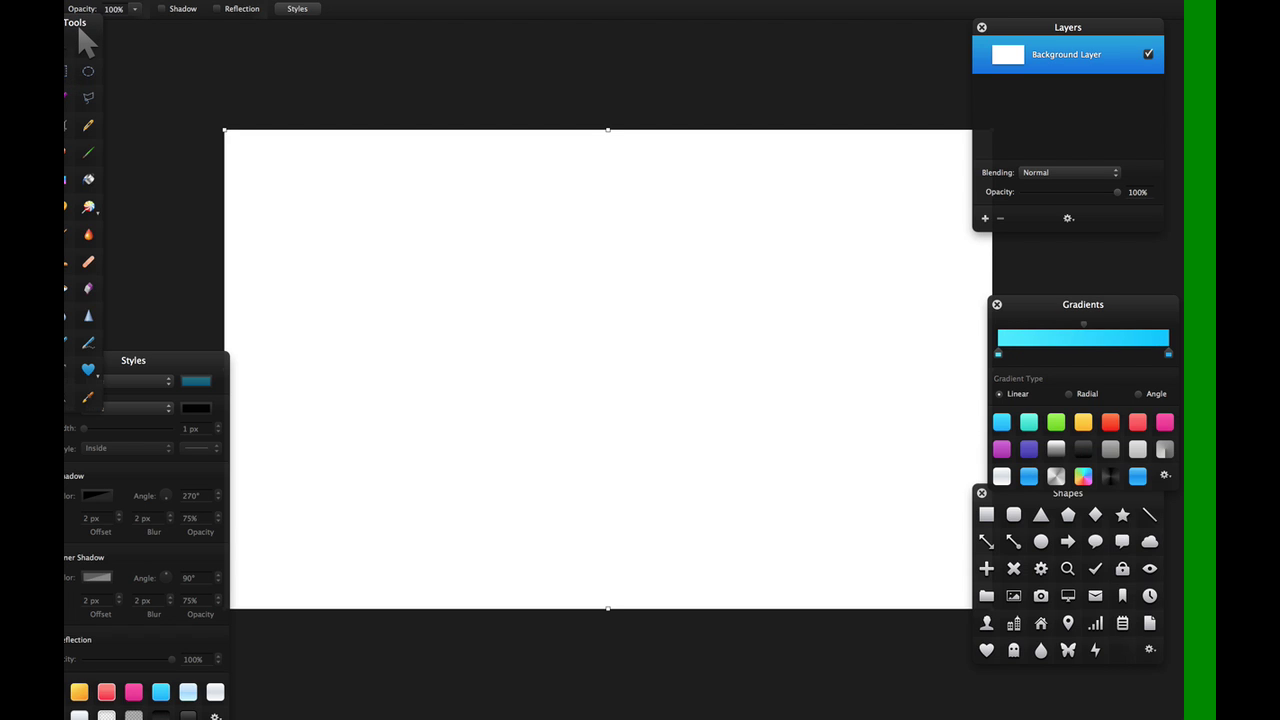
Fill the background with the rainbow Angle gradient from the top-left corner, replacing a green fill.
{"action": "left_click", "coordinate": [70, 180]}
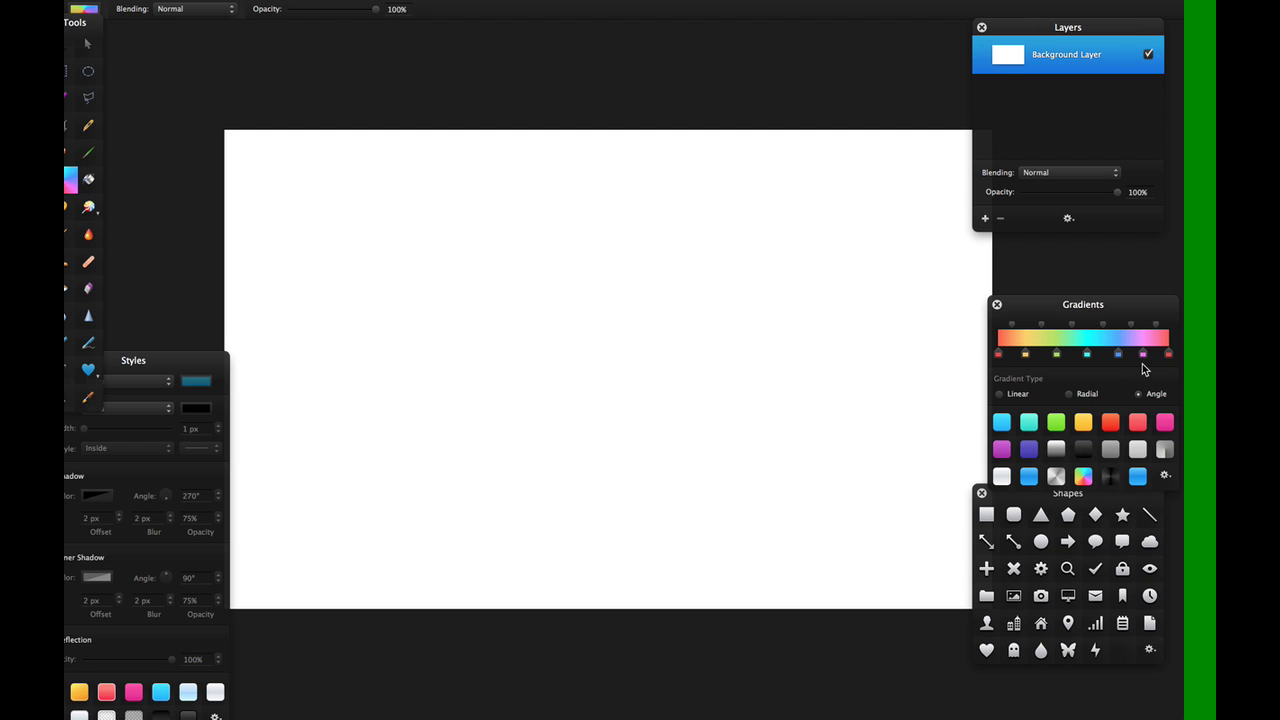
{"action": "left_click", "coordinate": [1057, 422]}
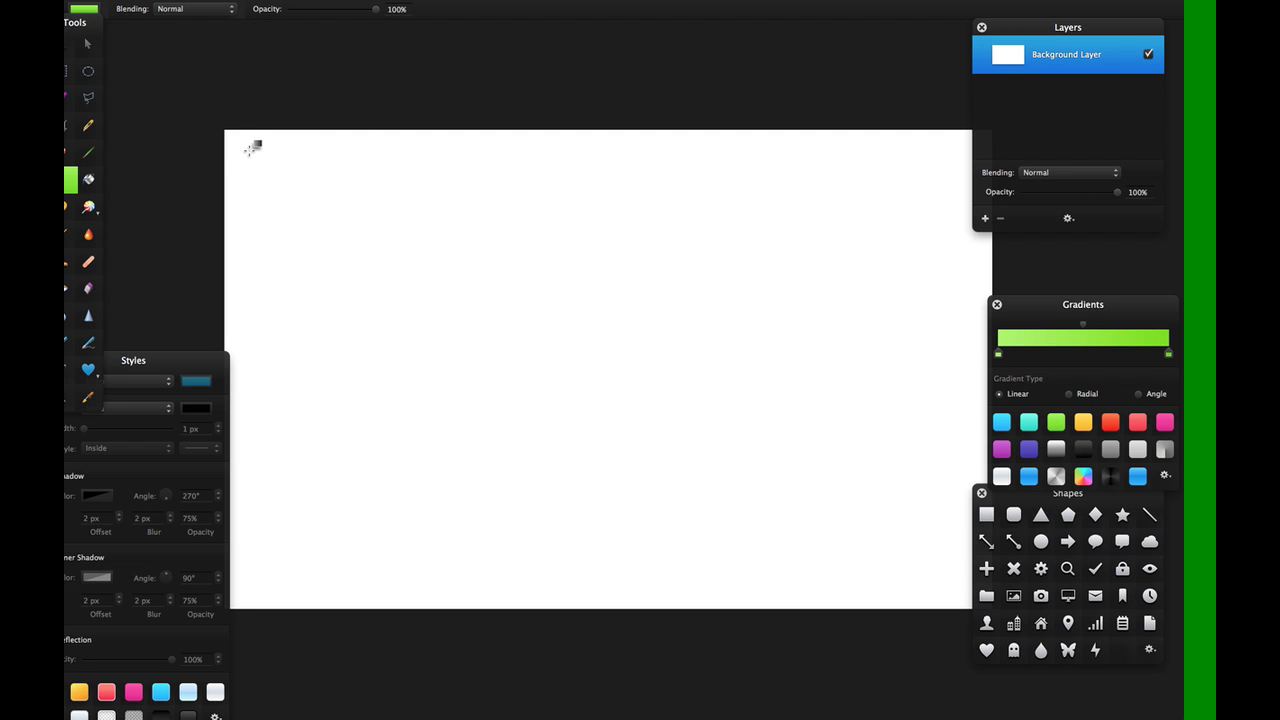
{"action": "left_click_drag", "start_coordinate": [249, 150], "coordinate": [927, 588]}
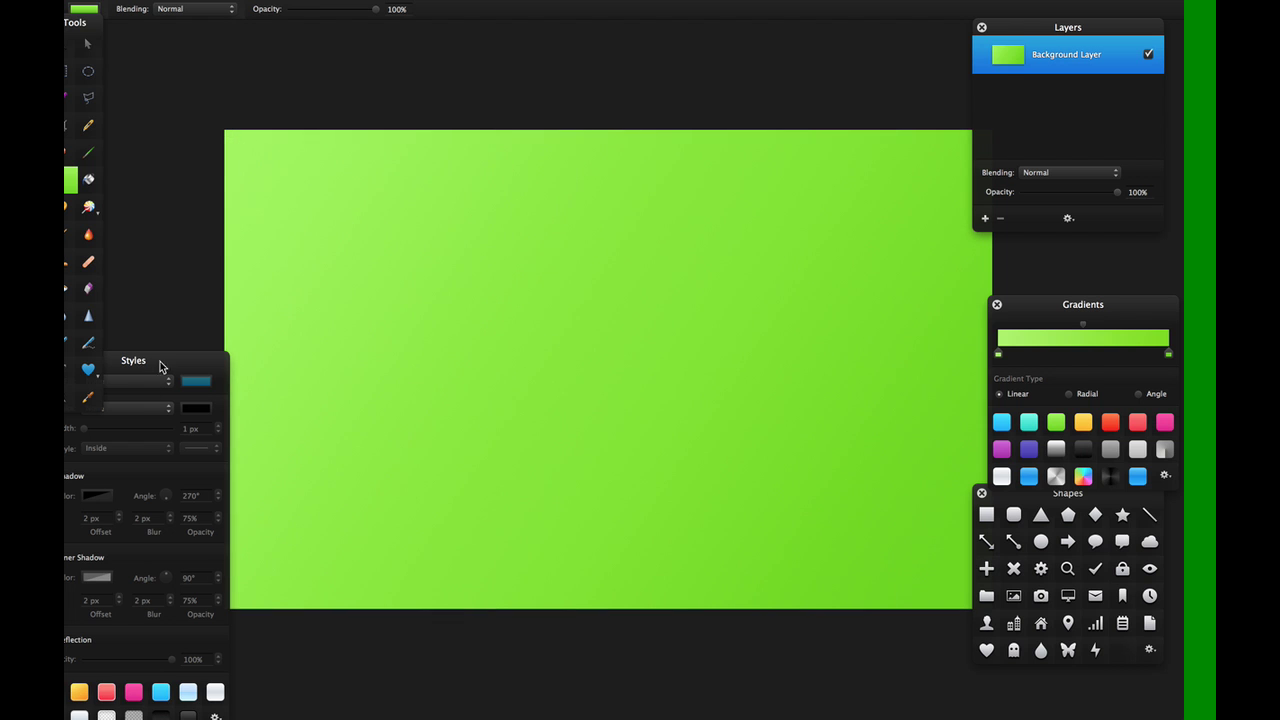
{"action": "left_click", "coordinate": [1083, 476]}
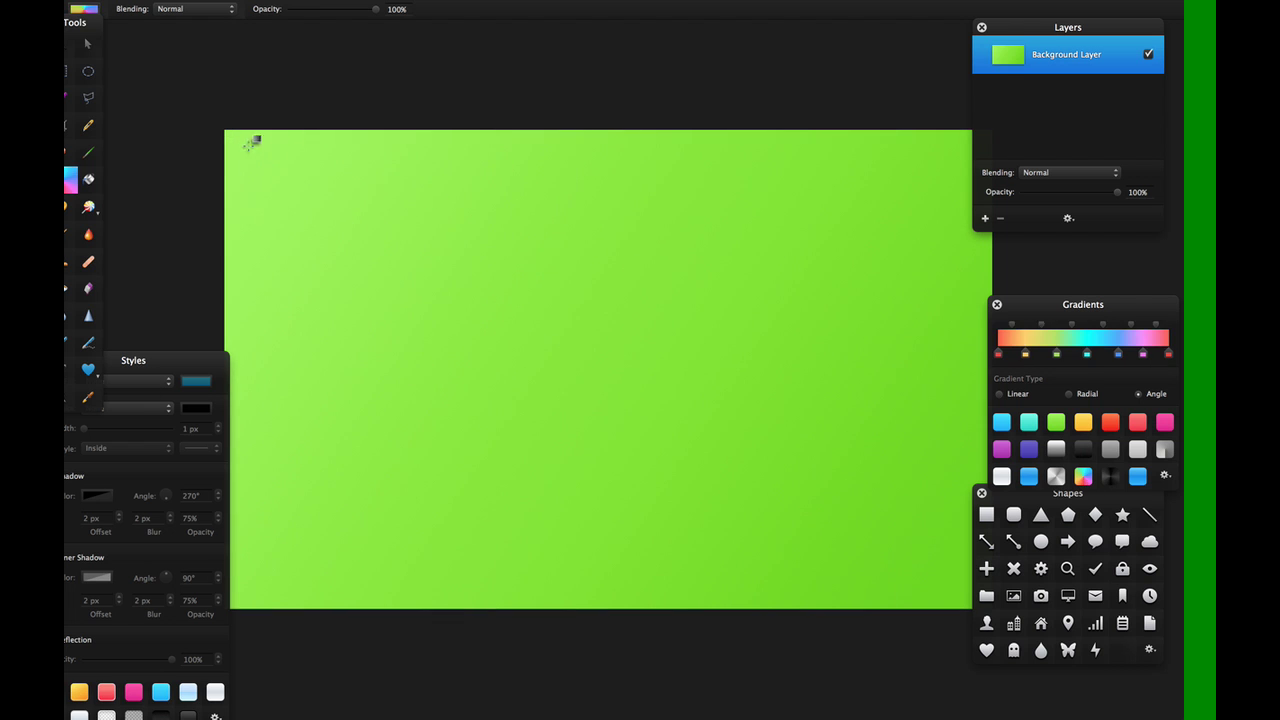
{"action": "left_click_drag", "start_coordinate": [238, 146], "coordinate": [272, 78]}
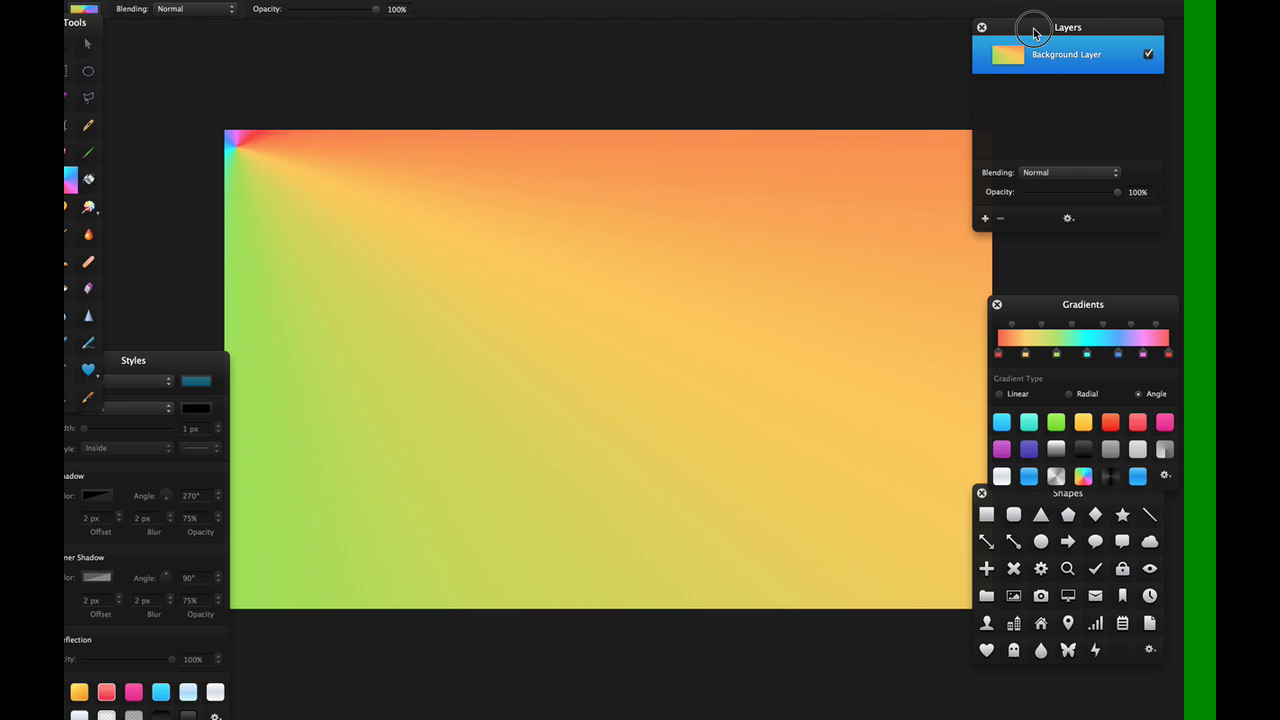
{"action": "left_click_drag", "start_coordinate": [1031, 32], "coordinate": [1046, 34]}
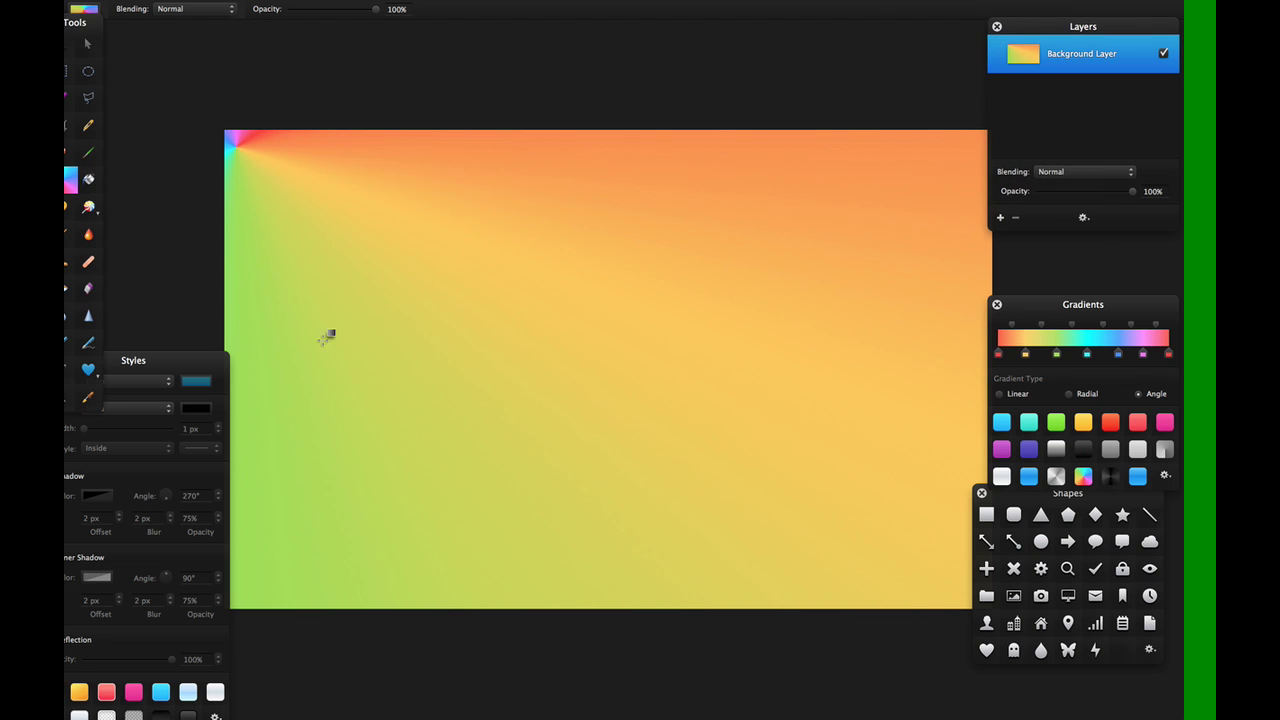
Draw a purple triangle, then a purple seven-point polygon placed to its right.
{"action": "left_click", "coordinate": [1041, 514]}
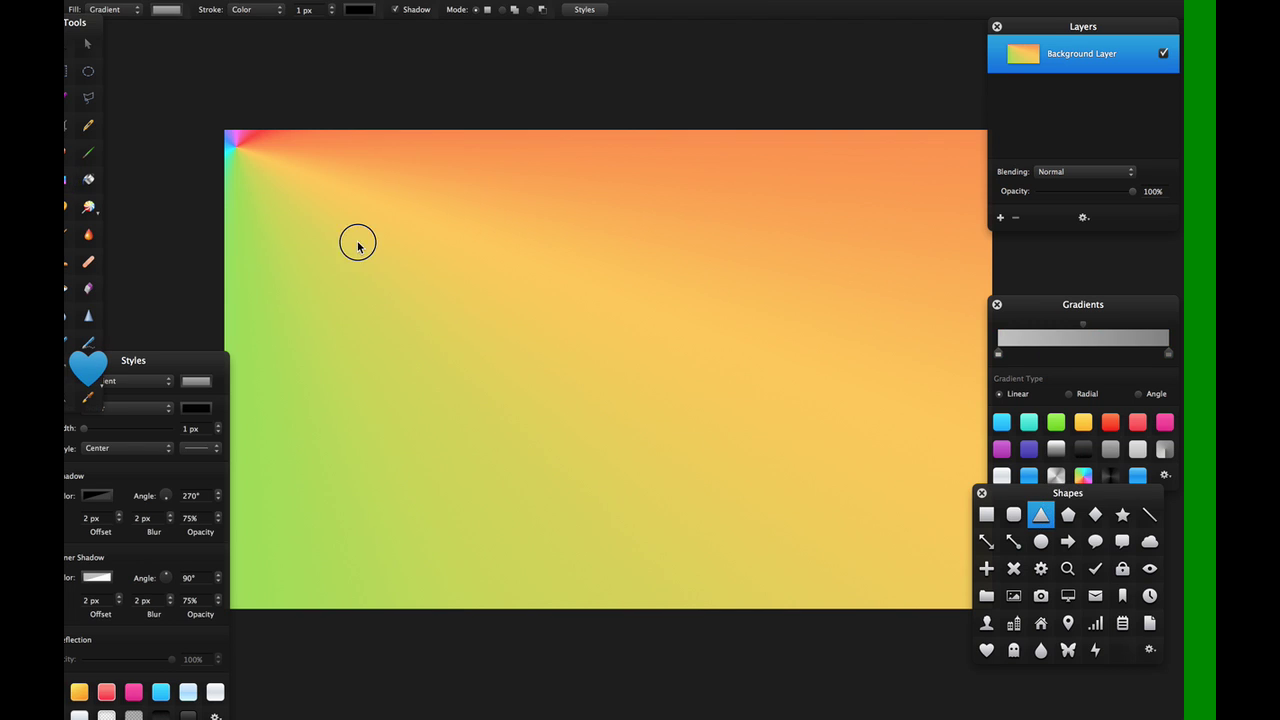
{"action": "left_click_drag", "start_coordinate": [357, 240], "coordinate": [534, 403]}
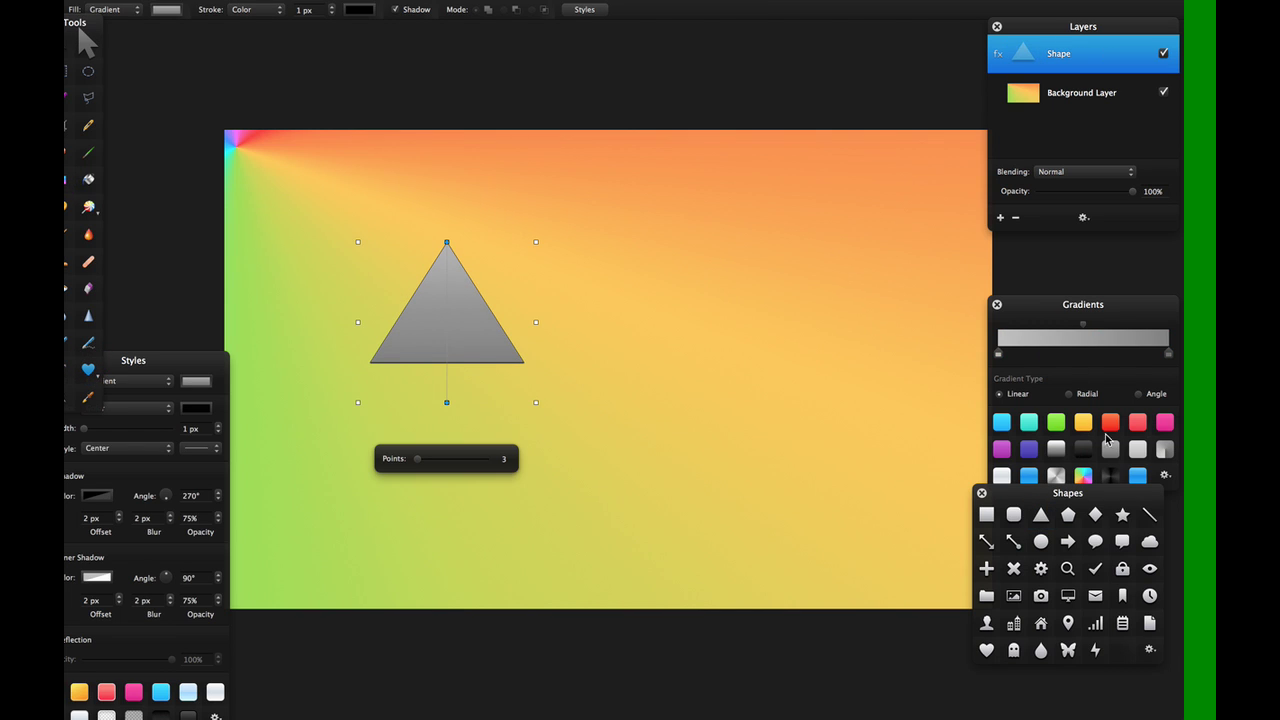
{"action": "left_click", "coordinate": [1110, 423]}
{"action": "left_click", "coordinate": [1028, 449]}
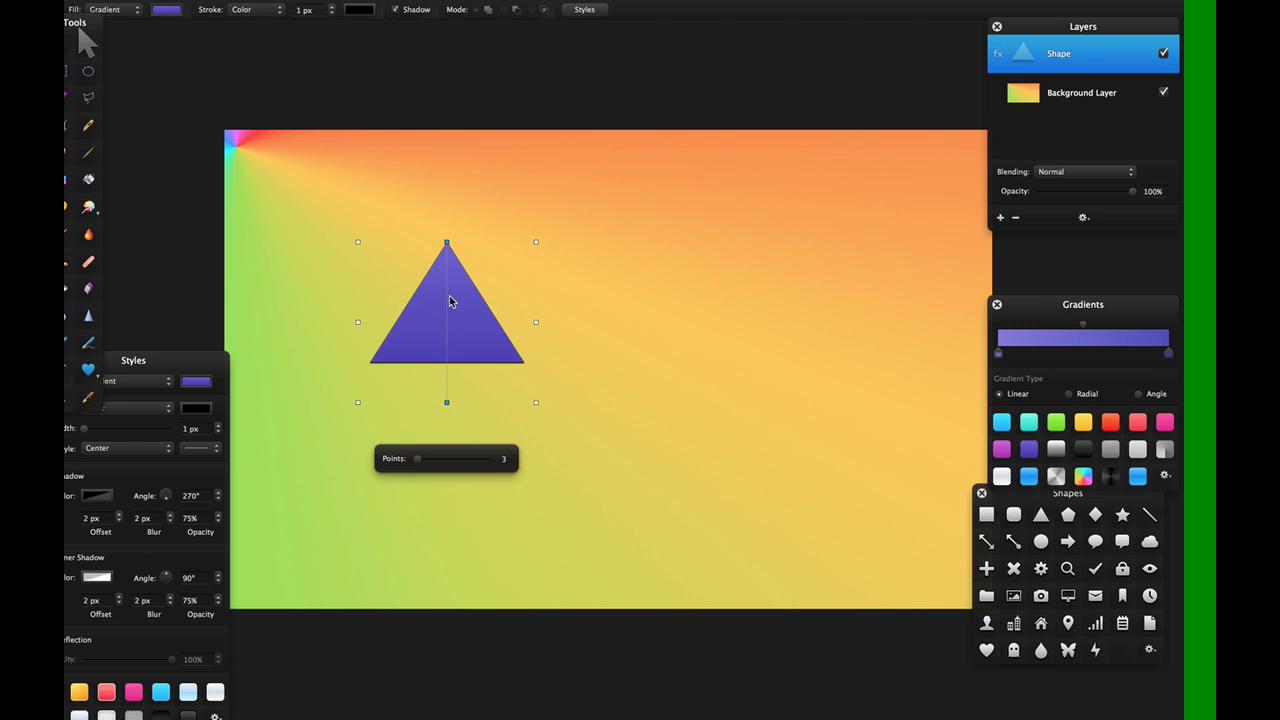
{"action": "left_click_drag", "start_coordinate": [464, 312], "coordinate": [703, 254]}
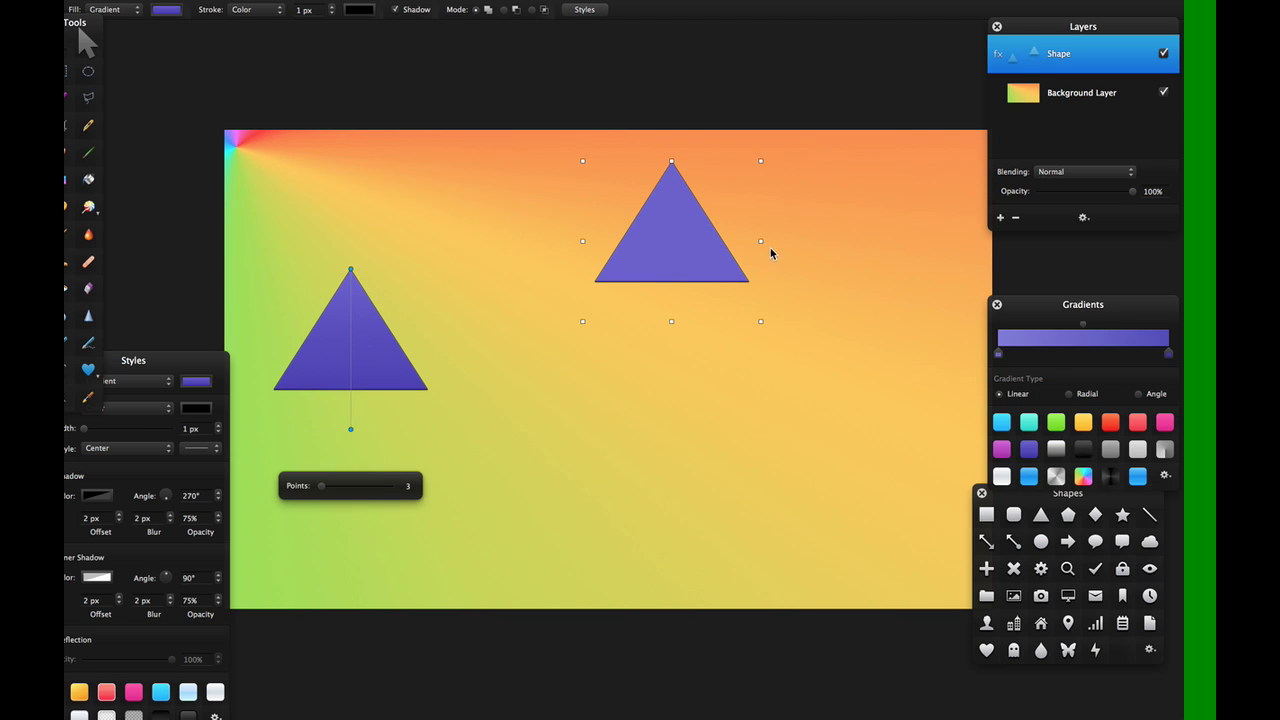
{"action": "left_click_drag", "start_coordinate": [320, 493], "coordinate": [356, 491]}
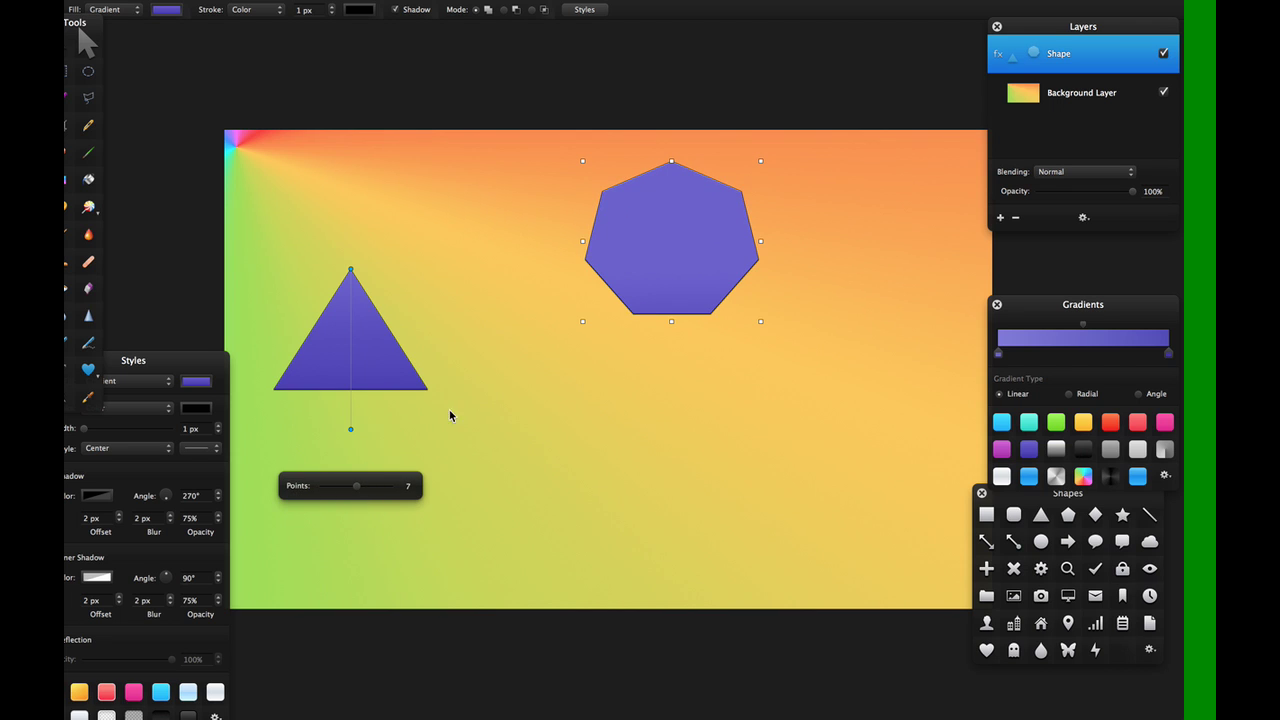
{"action": "left_click_drag", "start_coordinate": [638, 291], "coordinate": [620, 390]}
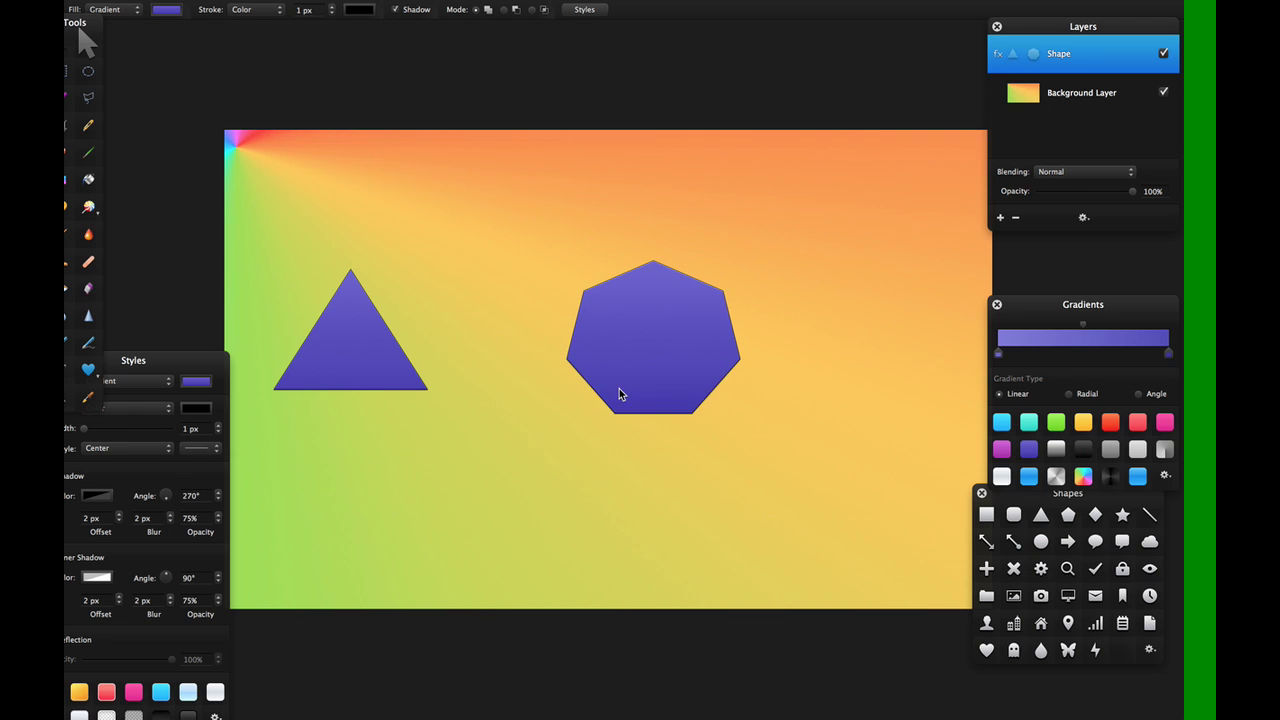
Give both shapes a dark angle-gradient fill and shift the heptagon up and right.
{"action": "left_click", "coordinate": [1087, 449]}
{"action": "left_click", "coordinate": [1110, 480]}
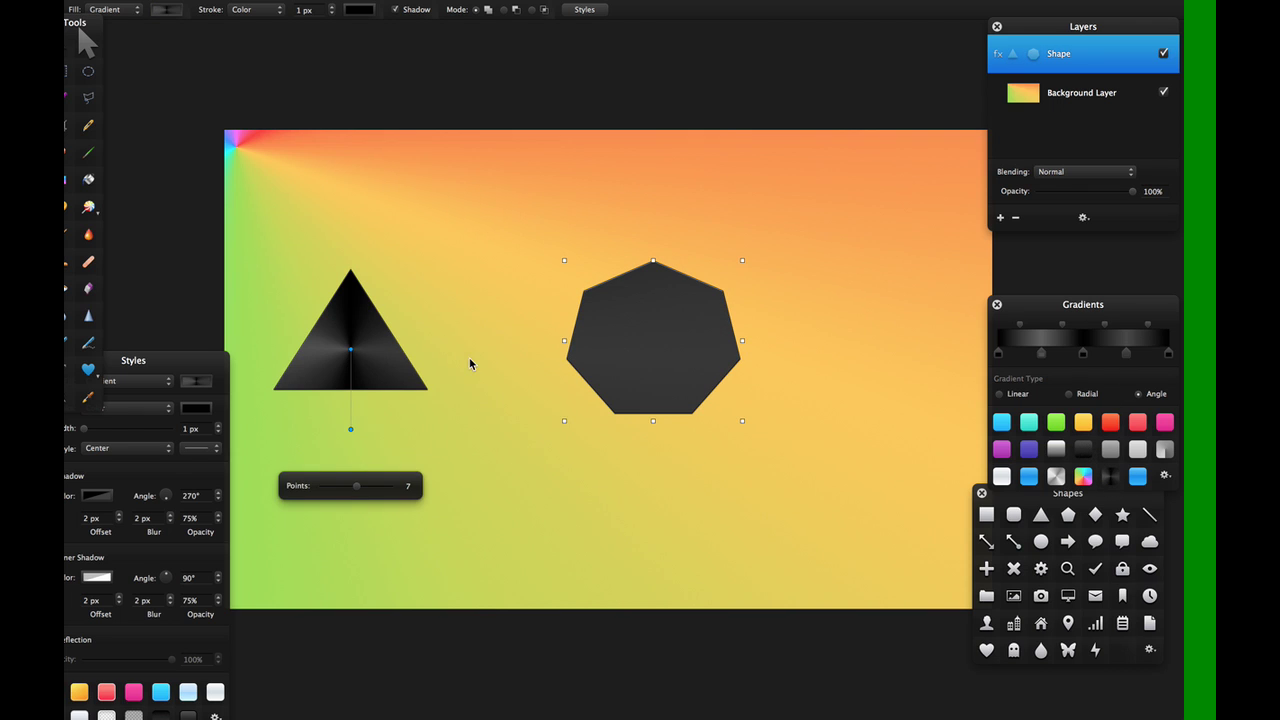
{"action": "left_click_drag", "start_coordinate": [677, 331], "coordinate": [744, 278]}
{"action": "left_click_drag", "start_coordinate": [130, 362], "coordinate": [170, 274]}
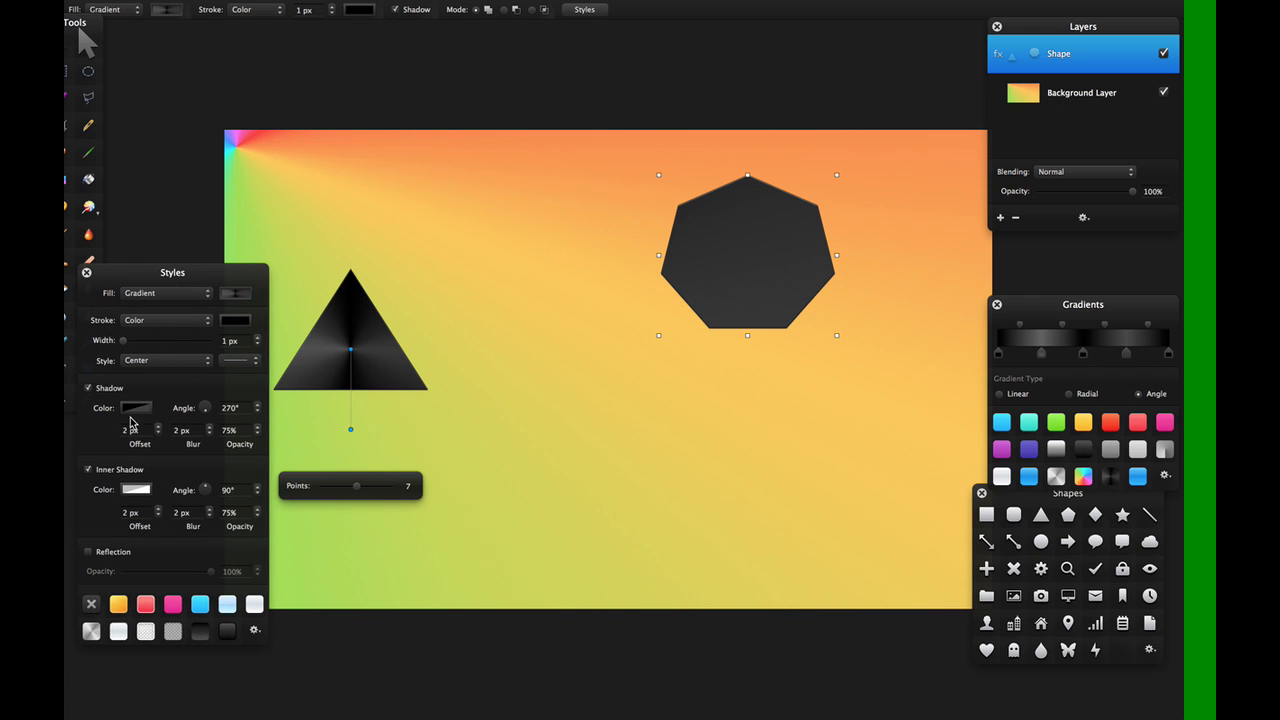
Turn off shape shadows, add a 1 px yellow gradient stroke outside, and nudge the heptagon down-left.
{"action": "left_click", "coordinate": [90, 390]}
{"action": "left_click", "coordinate": [115, 392]}
{"action": "left_click", "coordinate": [152, 322]}
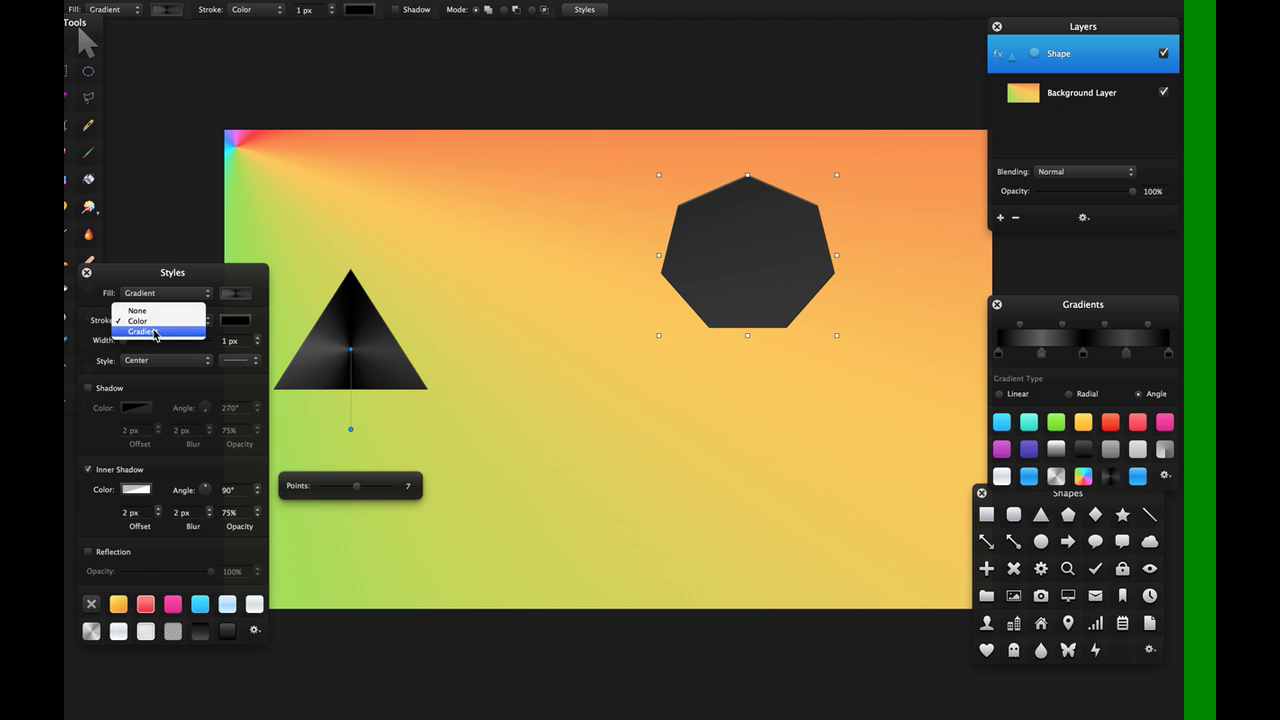
{"action": "left_click", "coordinate": [143, 331]}
{"action": "left_click", "coordinate": [156, 366]}
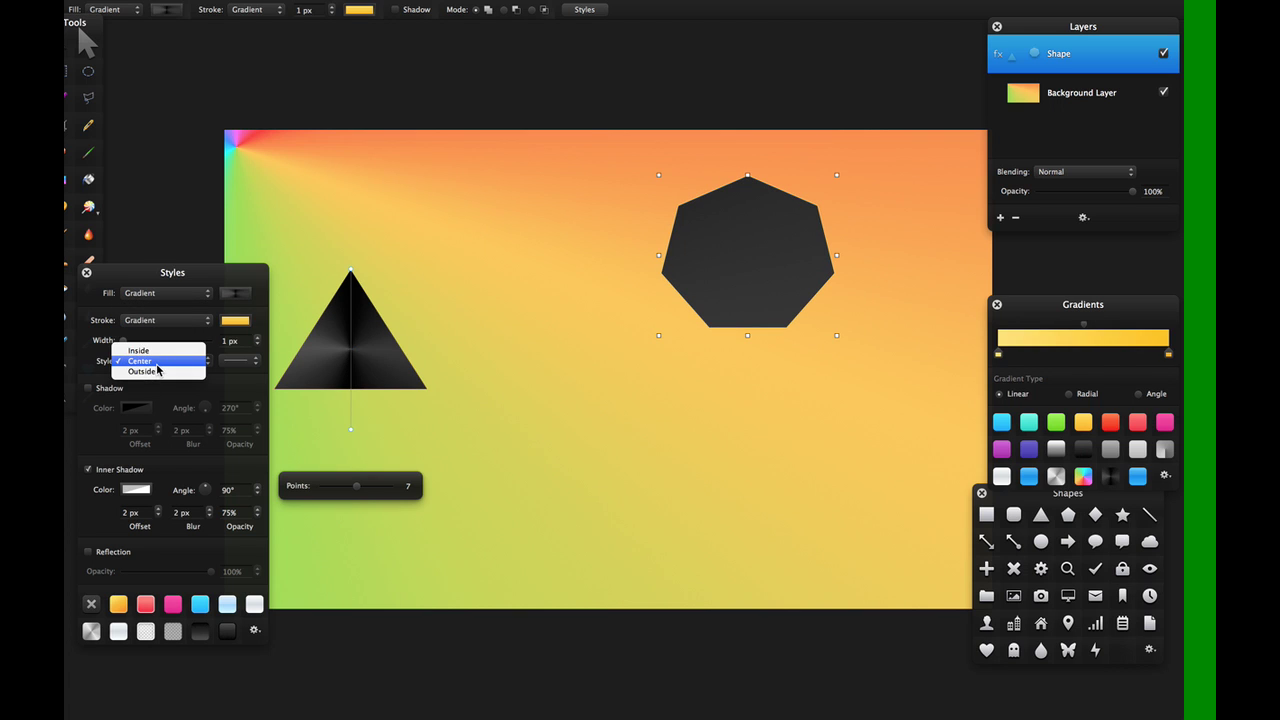
{"action": "left_click", "coordinate": [161, 372]}
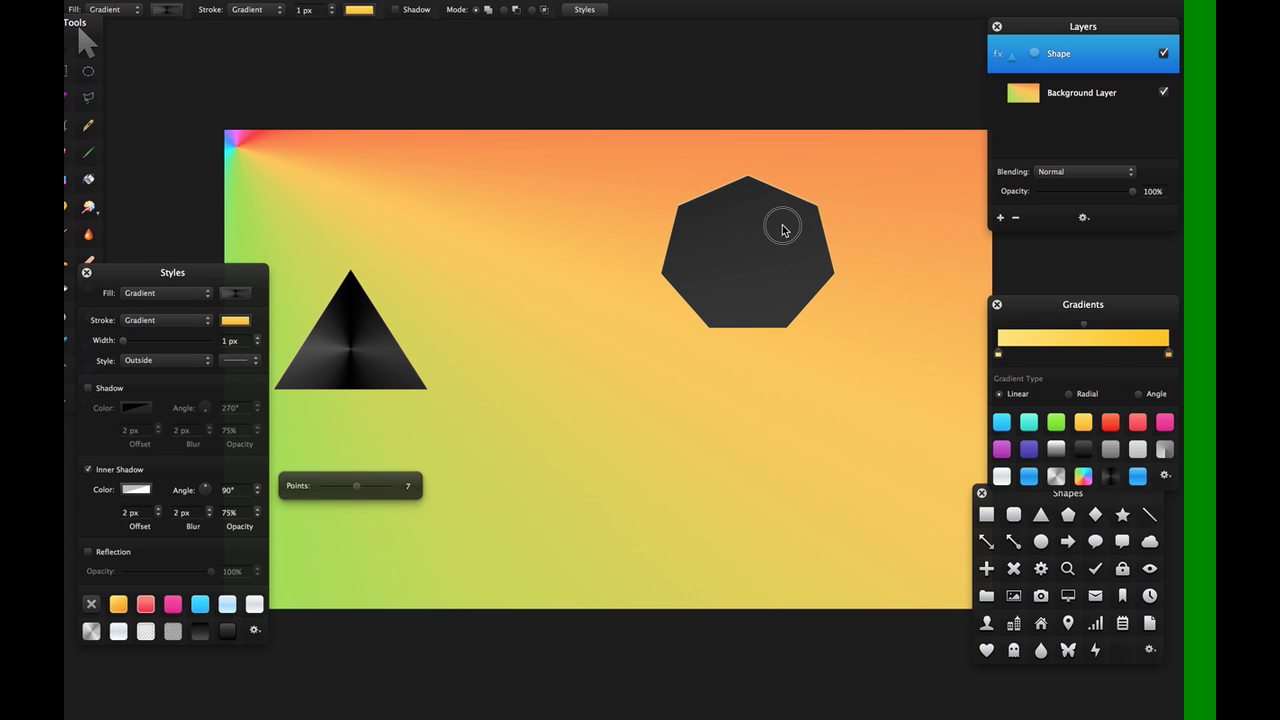
{"action": "left_click_drag", "start_coordinate": [778, 227], "coordinate": [740, 247]}
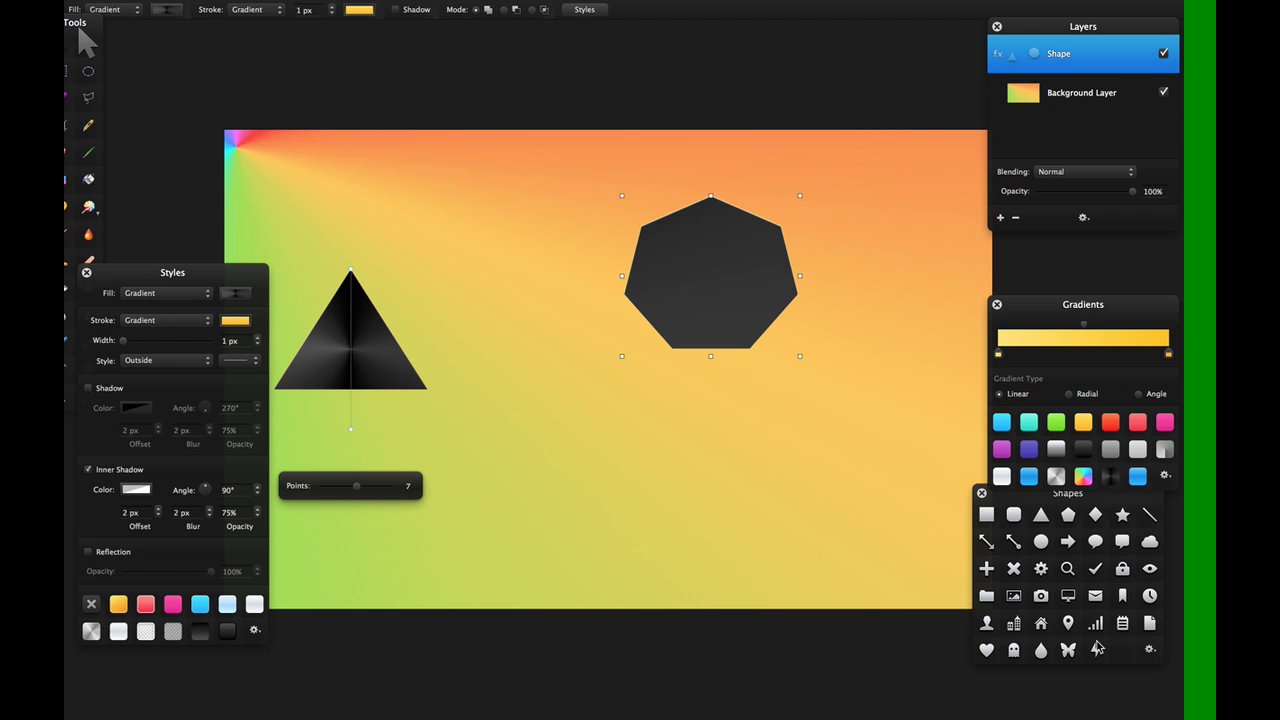
{"action": "left_click_drag", "start_coordinate": [146, 279], "coordinate": [196, 358]}
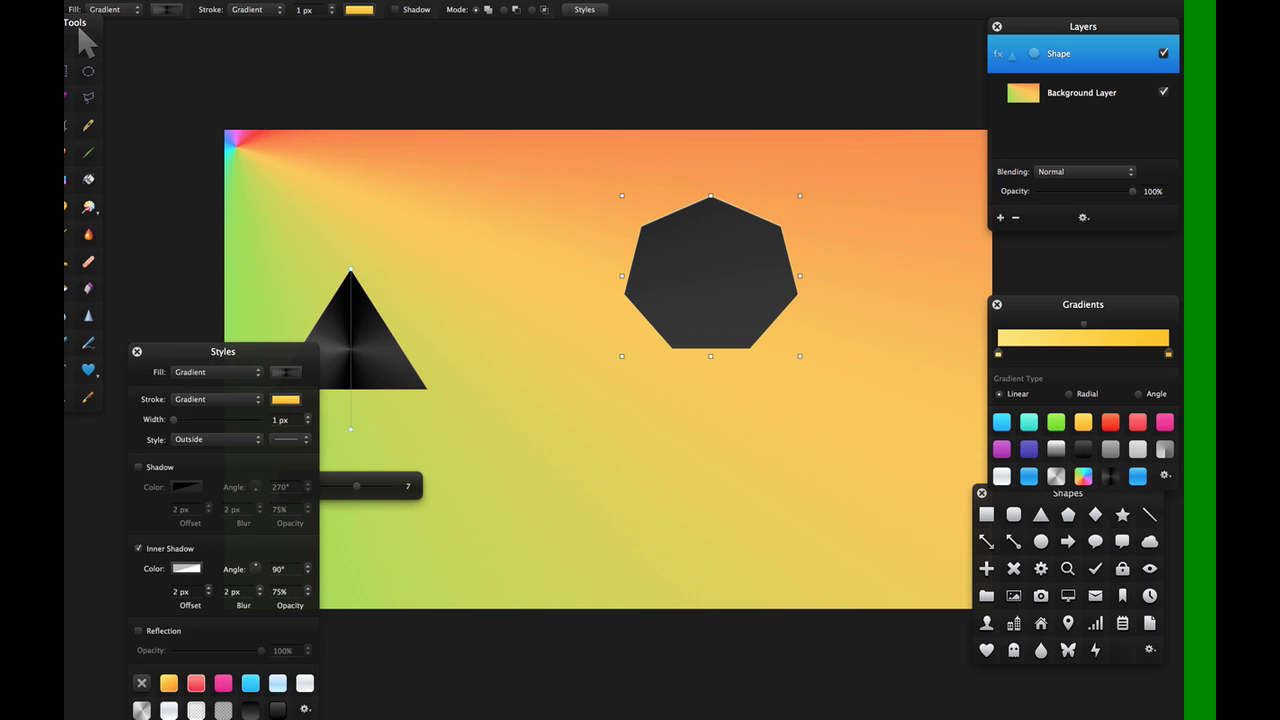
Draw a dark gradient triangle with the Pen tool below the heptagon and angle its gradient.
{"action": "key", "text": "p"}
{"action": "left_click", "coordinate": [688, 420]}
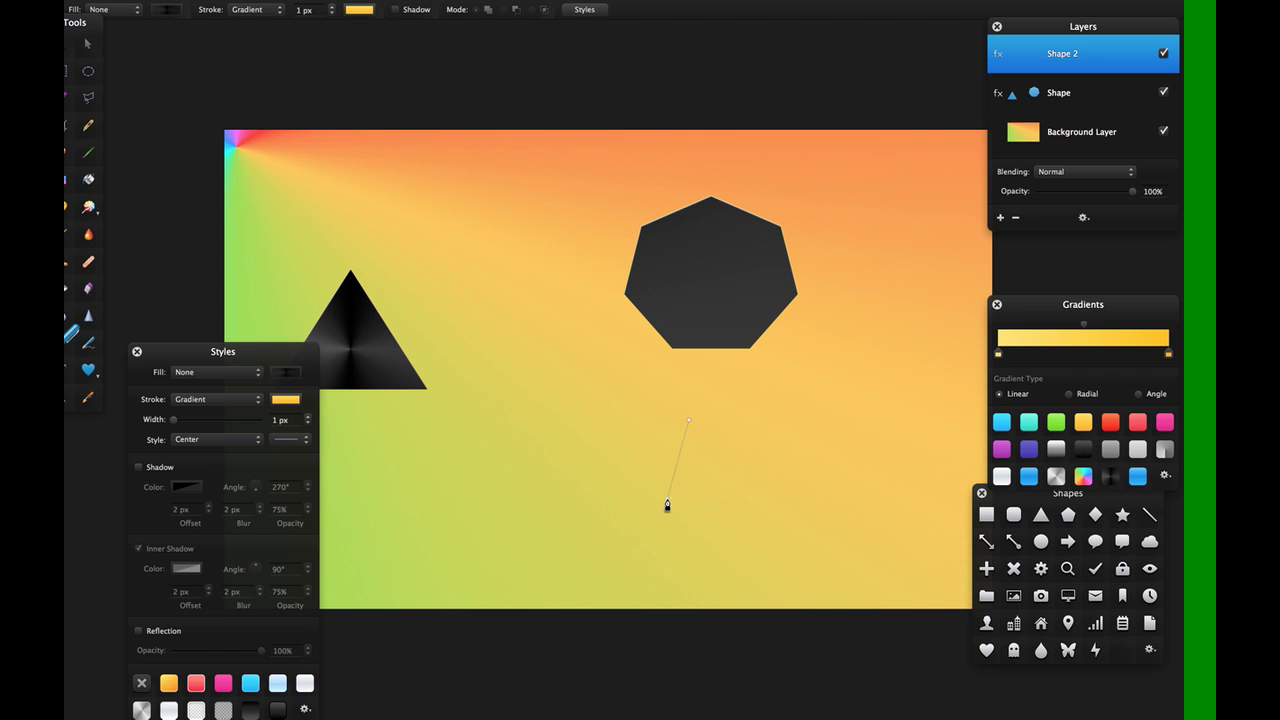
{"action": "left_click", "coordinate": [668, 498]}
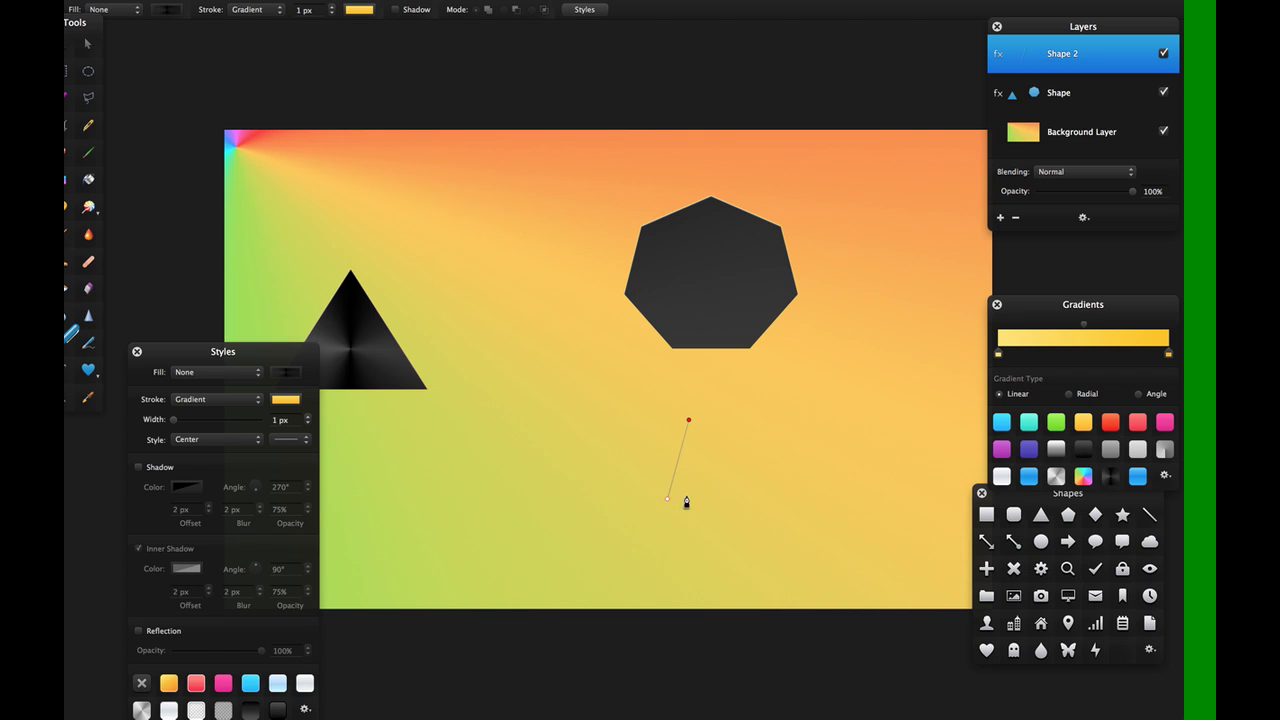
{"action": "left_click", "coordinate": [688, 420]}
{"action": "left_click_drag", "start_coordinate": [767, 472], "coordinate": [742, 543]}
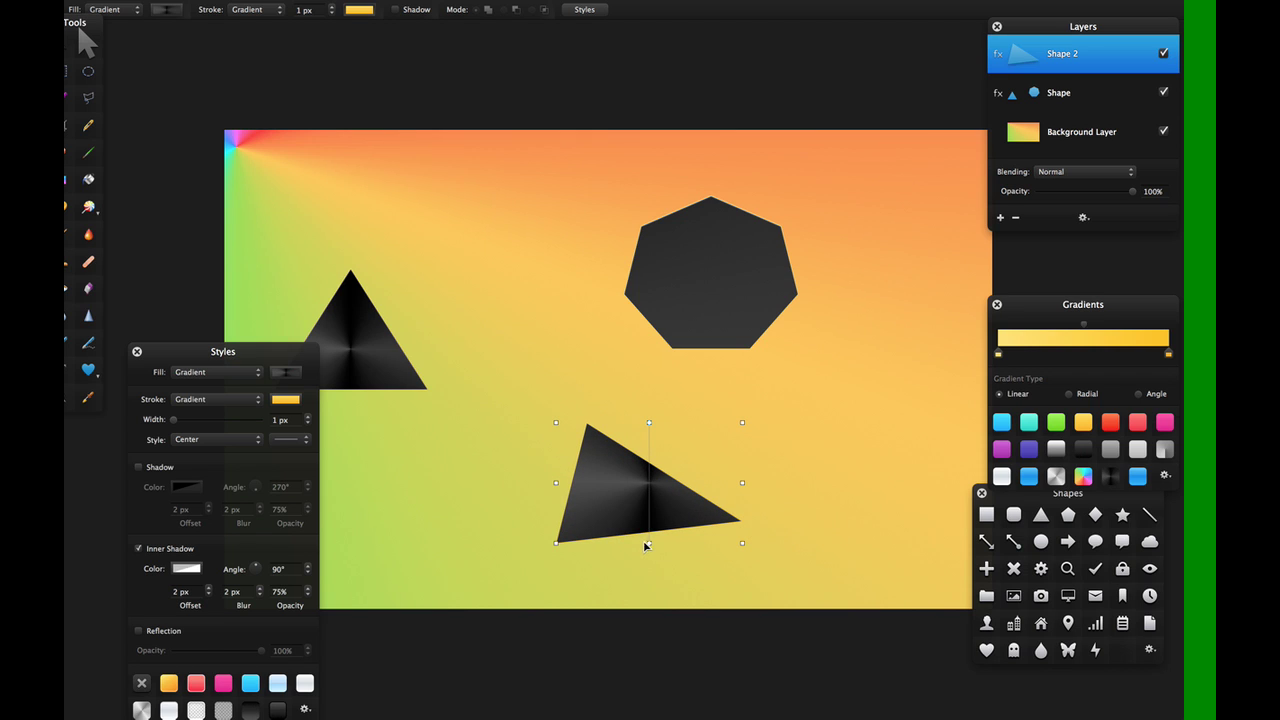
{"action": "left_click_drag", "start_coordinate": [649, 543], "coordinate": [596, 512]}
{"action": "left_click_drag", "start_coordinate": [650, 434], "coordinate": [608, 405]}
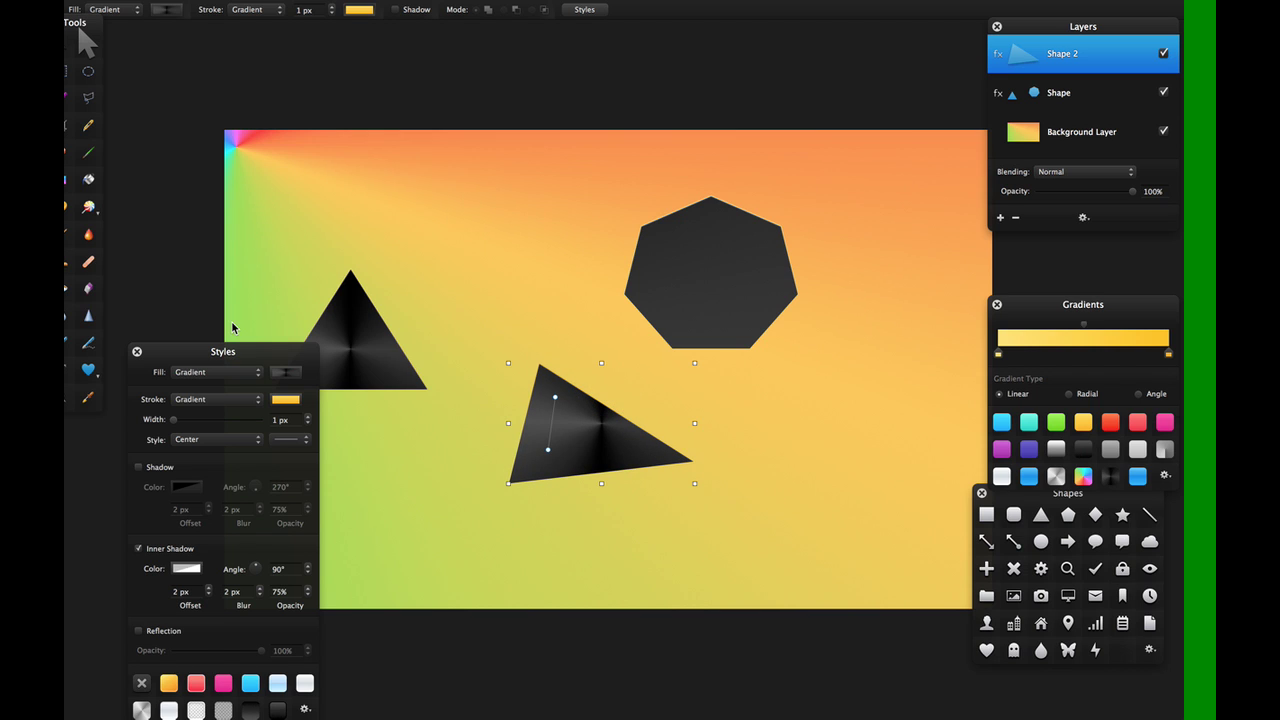
{"action": "left_click", "coordinate": [66, 72]}
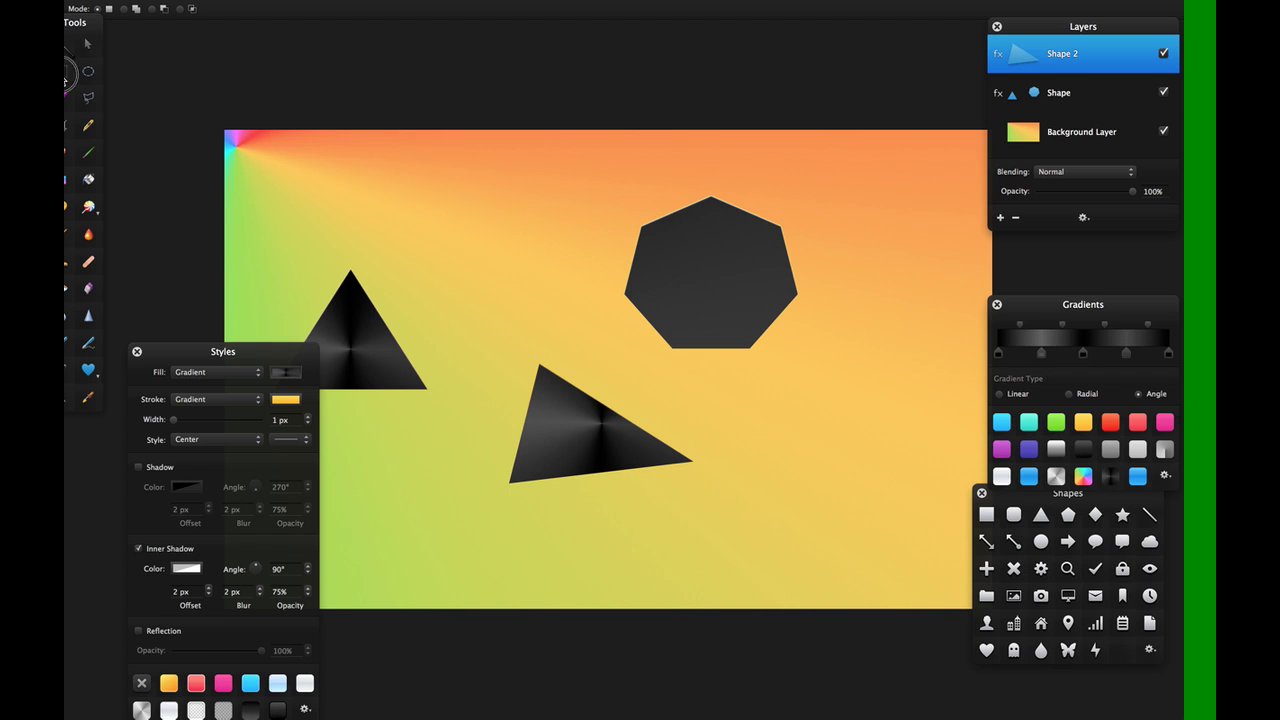
Draw and move rectangular selections, making Background Layer the active layer.
{"action": "left_click_drag", "start_coordinate": [344, 179], "coordinate": [520, 349]}
{"action": "left_click_drag", "start_coordinate": [423, 286], "coordinate": [413, 421]}
{"action": "left_click", "coordinate": [1086, 128]}
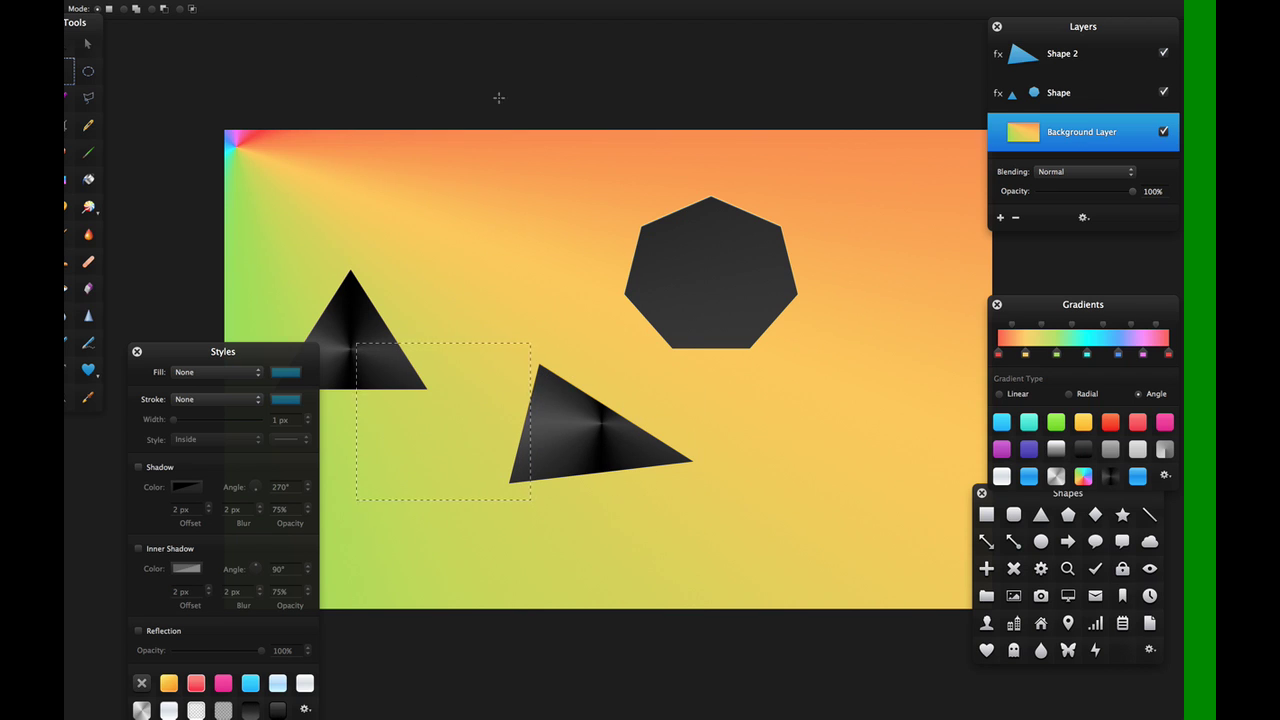
{"action": "left_click_drag", "start_coordinate": [409, 220], "coordinate": [557, 329]}
{"action": "mouse_move", "coordinate": [503, 280]}
{"action": "left_mouse_down"}
{"action": "mouse_move", "coordinate": [690, 385]}
{"action": "mouse_move", "coordinate": [487, 248]}
{"action": "left_mouse_up"}
Make a circular elliptical selection and move it onto the lower triangle.
{"action": "left_click", "coordinate": [88, 71]}
{"action": "left_click_drag", "start_coordinate": [303, 187], "coordinate": [507, 361]}
{"action": "left_click", "coordinate": [70, 99]}
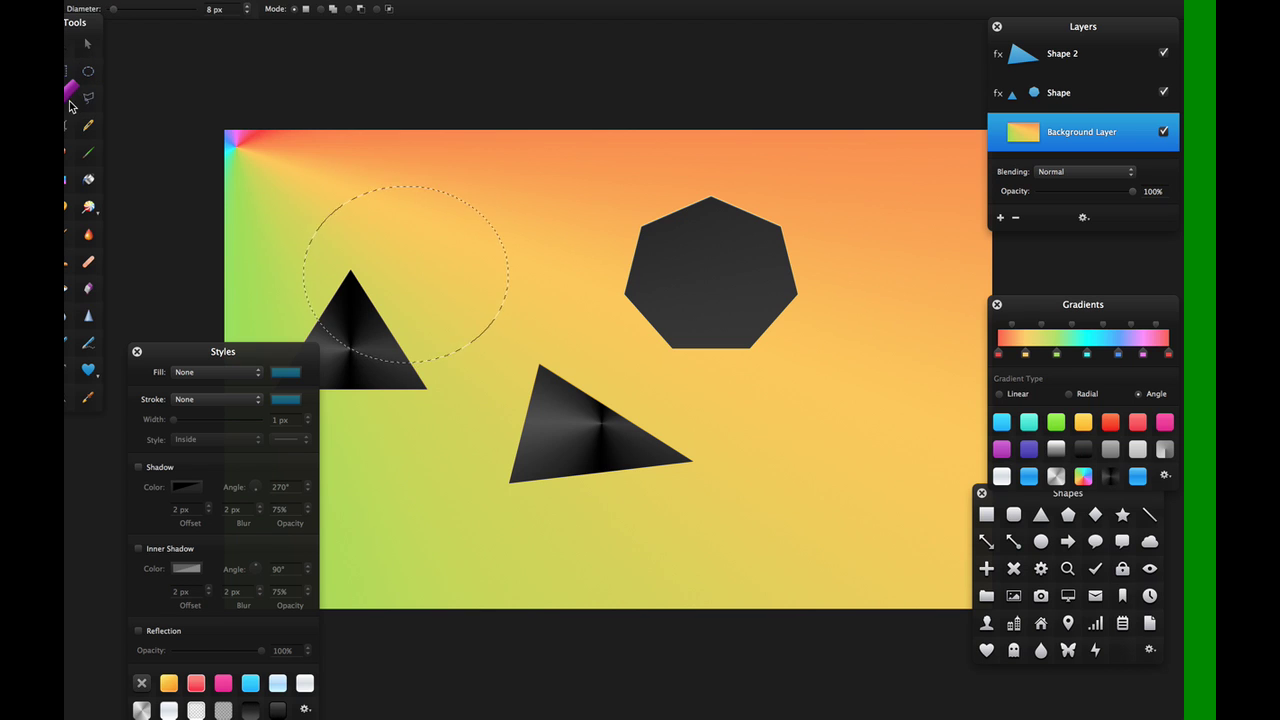
{"action": "left_click_drag", "start_coordinate": [443, 266], "coordinate": [566, 351]}
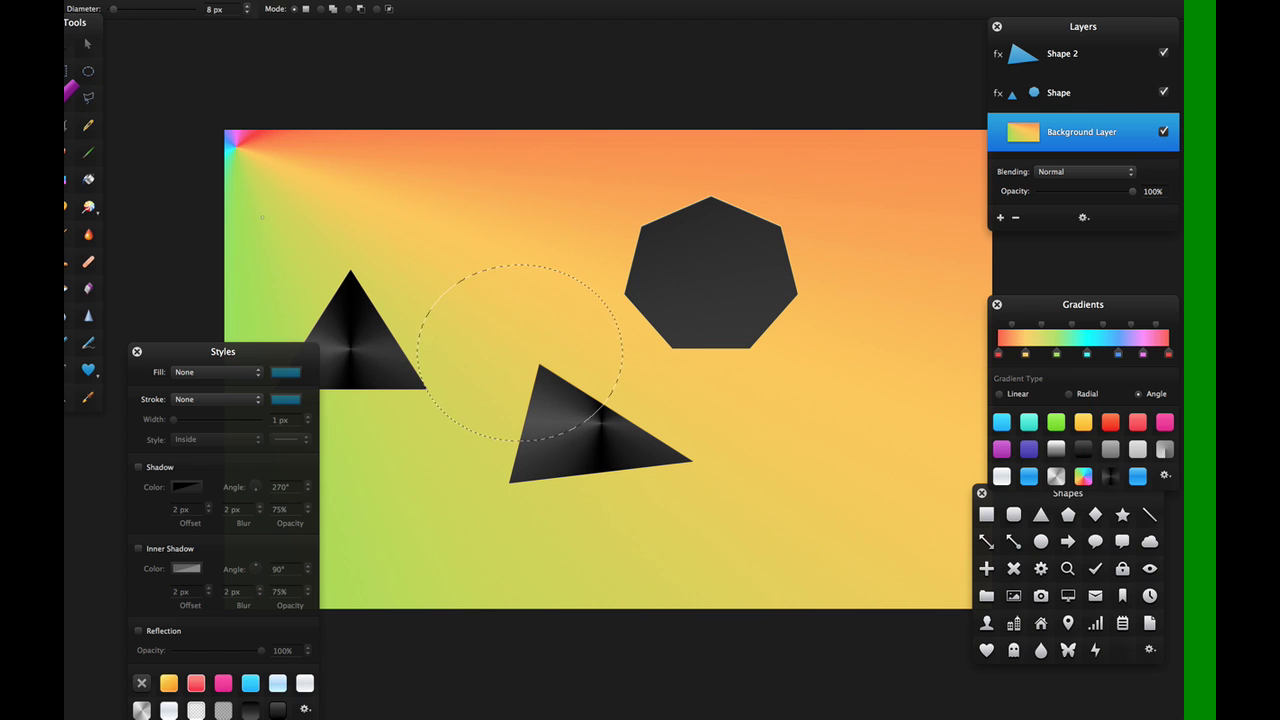
{"action": "left_click", "coordinate": [88, 100]}
Clear the selection and paint two thin strokes across the background with the Brush.
{"action": "left_click", "coordinate": [88, 125]}
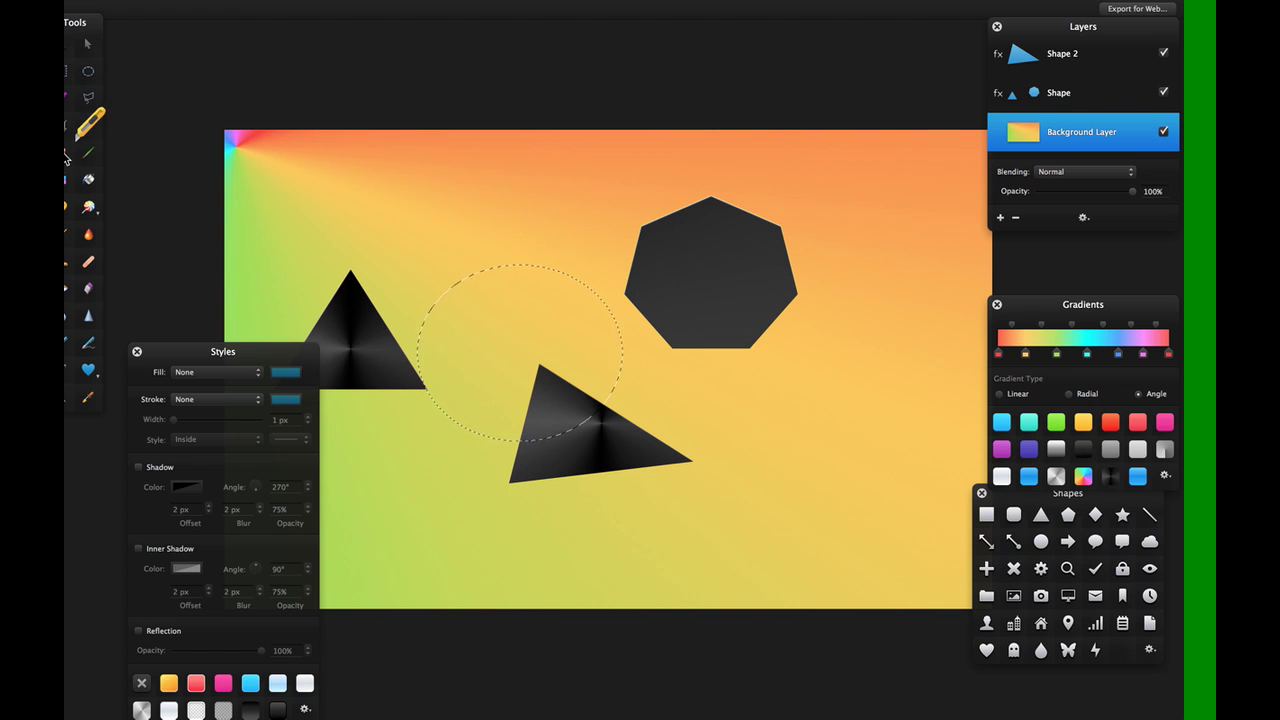
{"action": "left_click", "coordinate": [78, 156]}
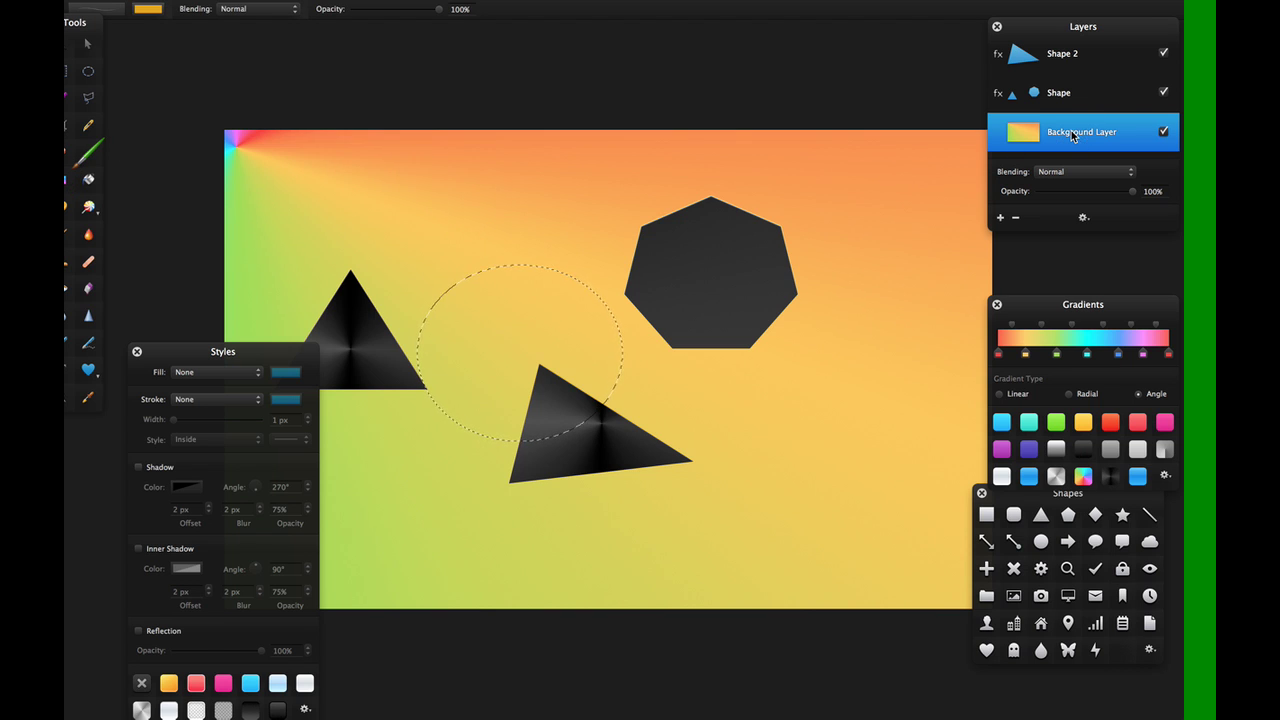
{"action": "key", "text": "Return"}
{"action": "key", "text": "super+d"}
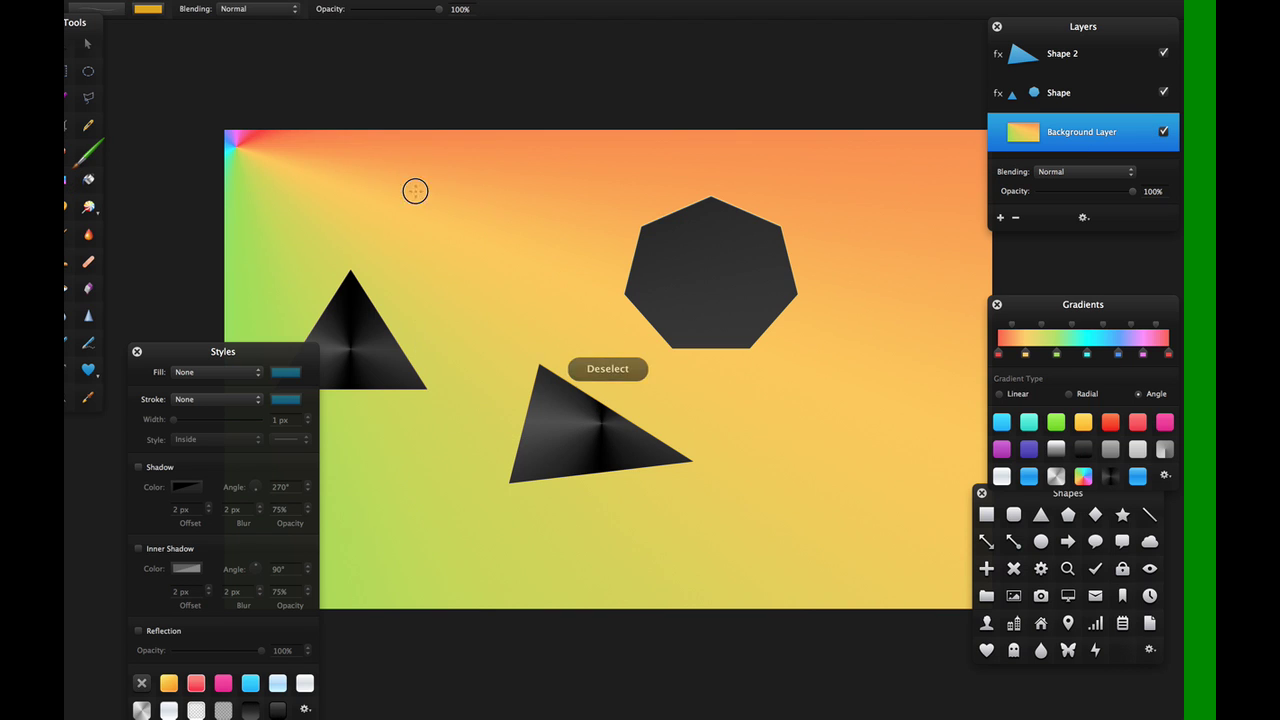
{"action": "left_click_drag", "start_coordinate": [561, 185], "coordinate": [448, 318]}
{"action": "left_click_drag", "start_coordinate": [471, 227], "coordinate": [636, 372]}
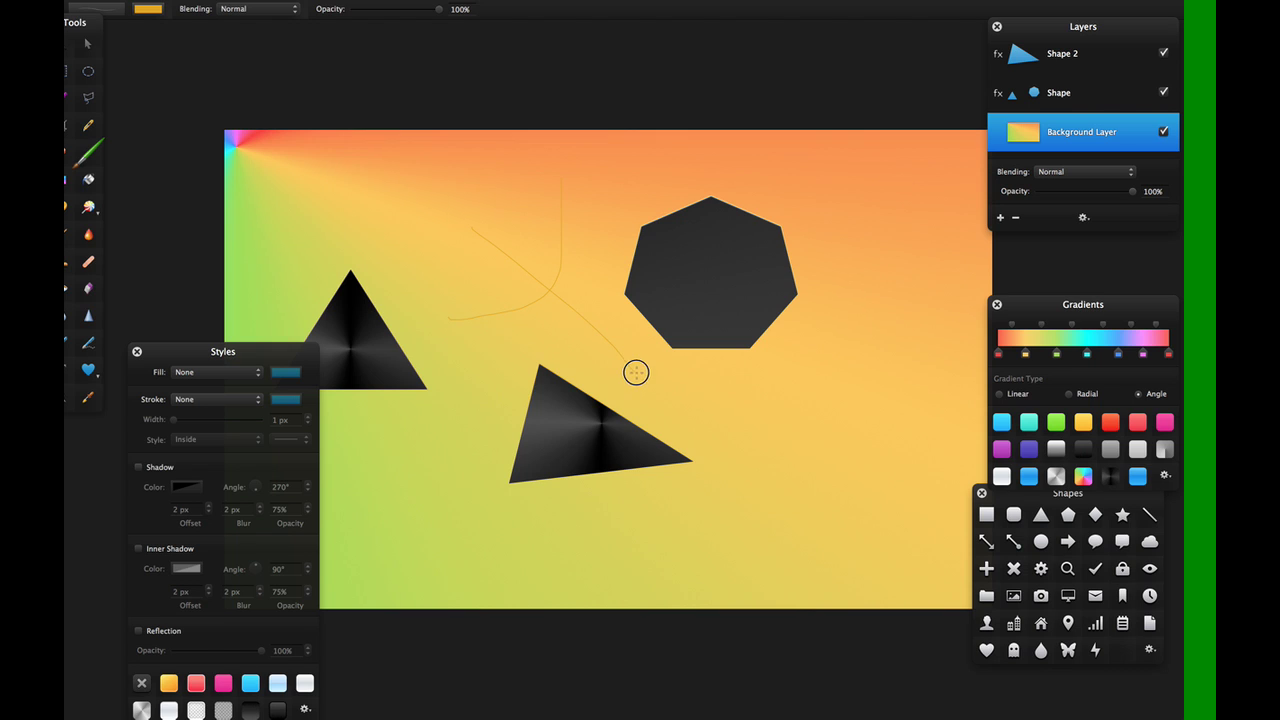
Warp the rainbow patch in the canvas's top-left corner with the Warp distortion.
{"action": "left_click", "coordinate": [90, 180]}
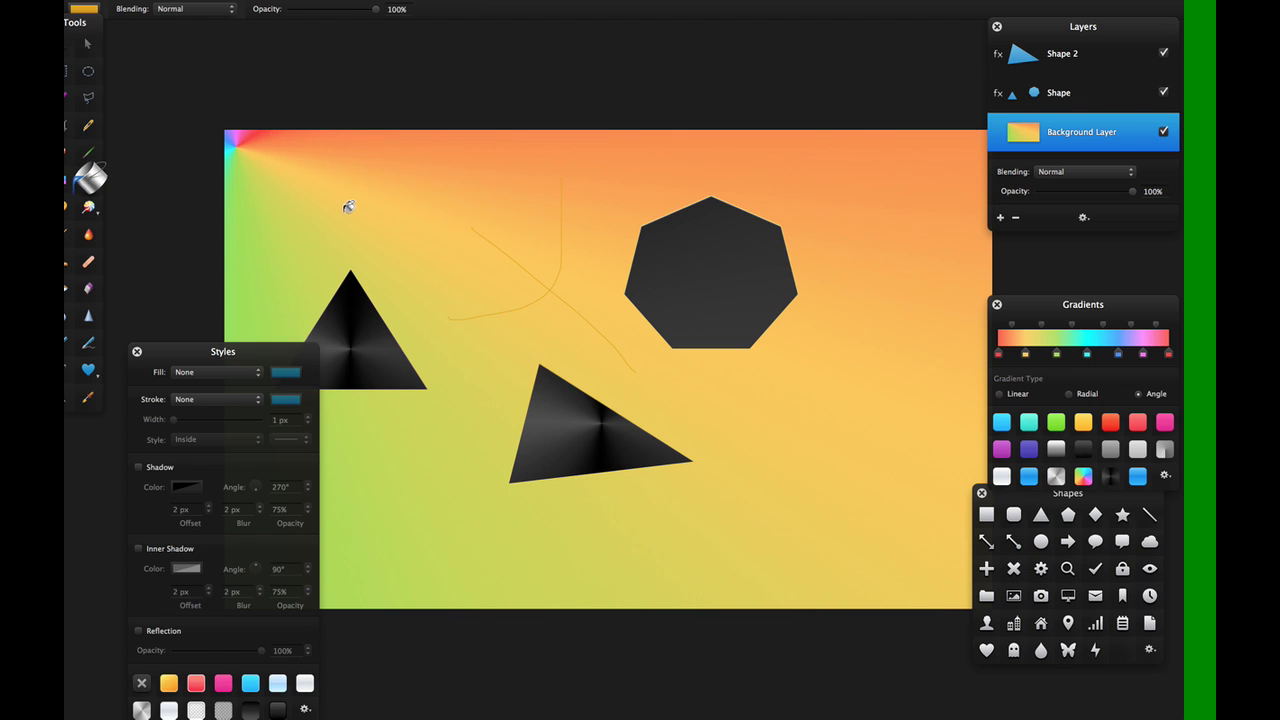
{"action": "left_click", "coordinate": [88, 207]}
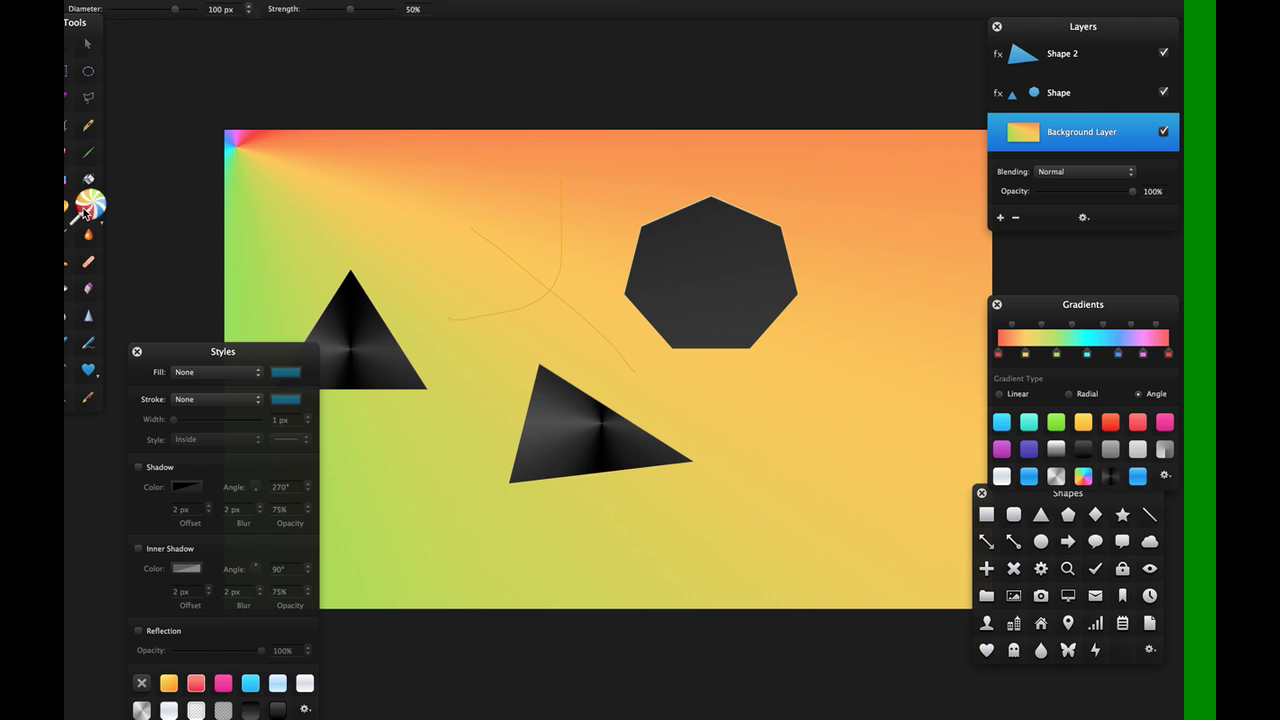
{"action": "left_click", "coordinate": [100, 225]}
{"action": "left_click", "coordinate": [125, 265]}
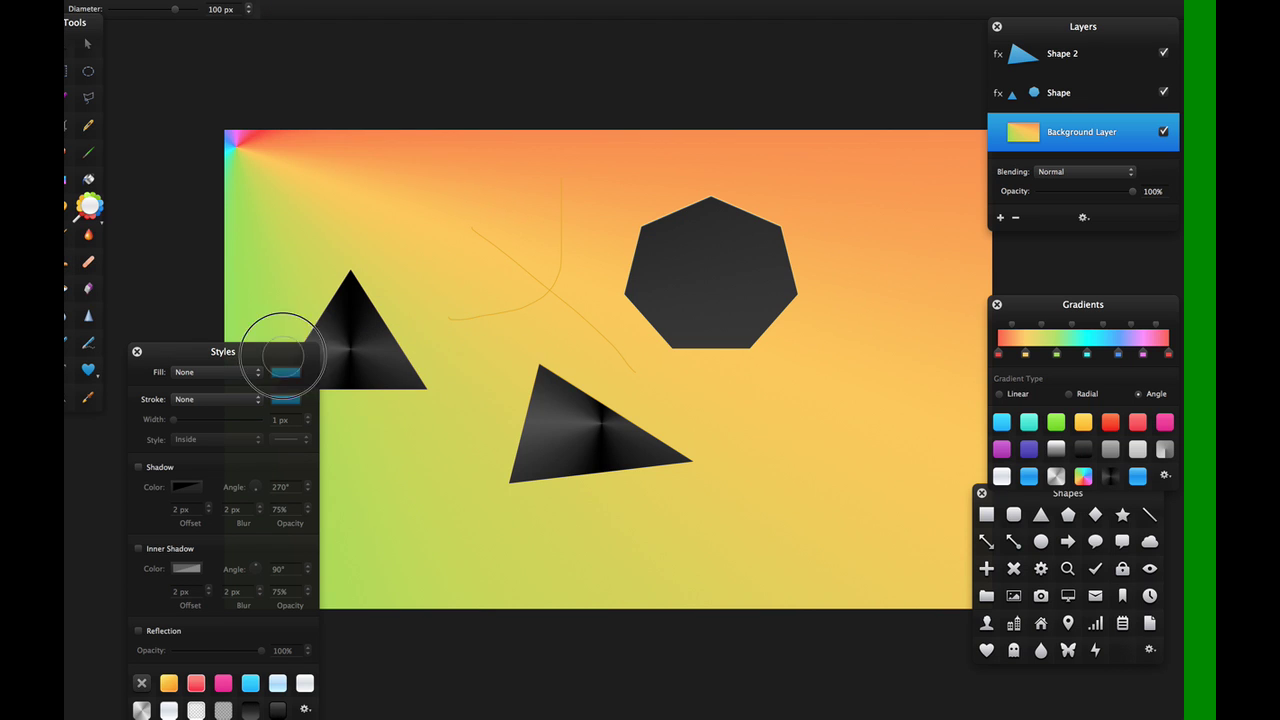
{"action": "left_click", "coordinate": [92, 208]}
{"action": "left_click", "coordinate": [112, 242]}
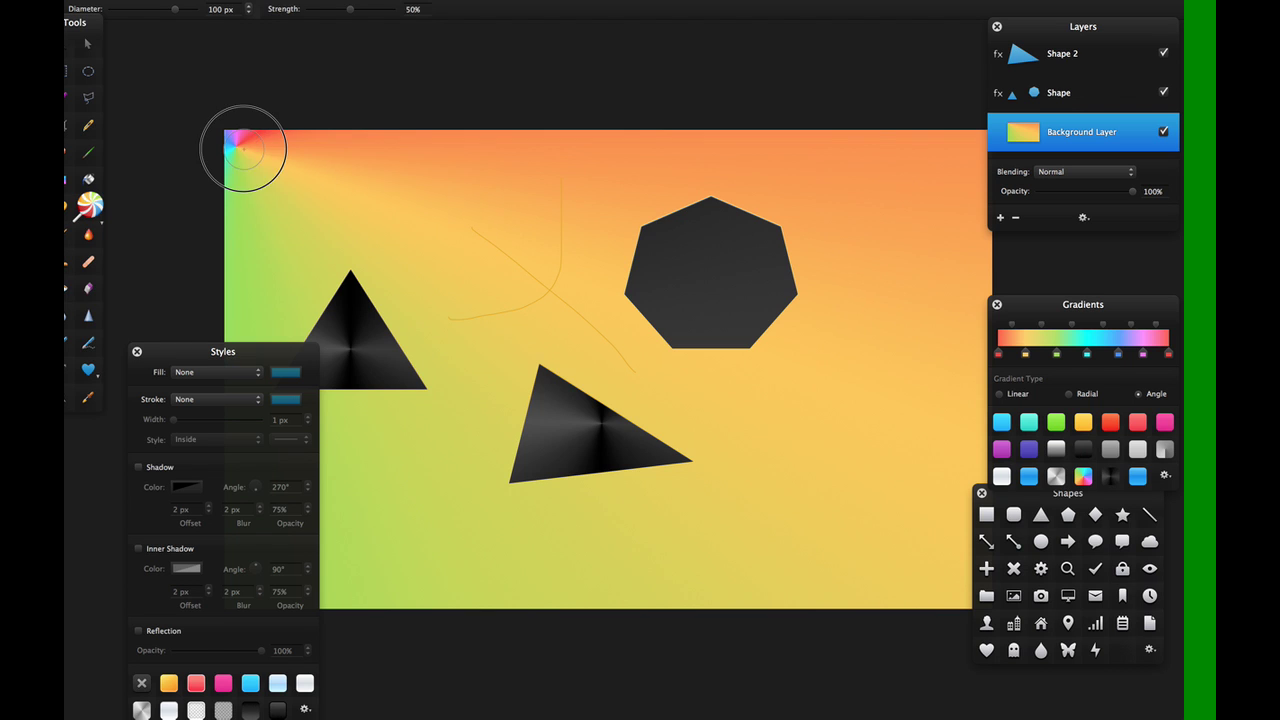
{"action": "mouse_move", "coordinate": [242, 148]}
{"action": "left_mouse_down"}
{"action": "mouse_move", "coordinate": [261, 177]}
{"action": "mouse_move", "coordinate": [221, 140]}
{"action": "mouse_move", "coordinate": [246, 153]}
{"action": "mouse_move", "coordinate": [302, 239]}
{"action": "mouse_move", "coordinate": [289, 232]}
{"action": "mouse_move", "coordinate": [226, 142]}
{"action": "mouse_move", "coordinate": [291, 171]}
{"action": "mouse_move", "coordinate": [437, 276]}
{"action": "mouse_move", "coordinate": [540, 320]}
{"action": "mouse_move", "coordinate": [340, 180]}
{"action": "mouse_move", "coordinate": [479, 257]}
{"action": "left_mouse_up"}
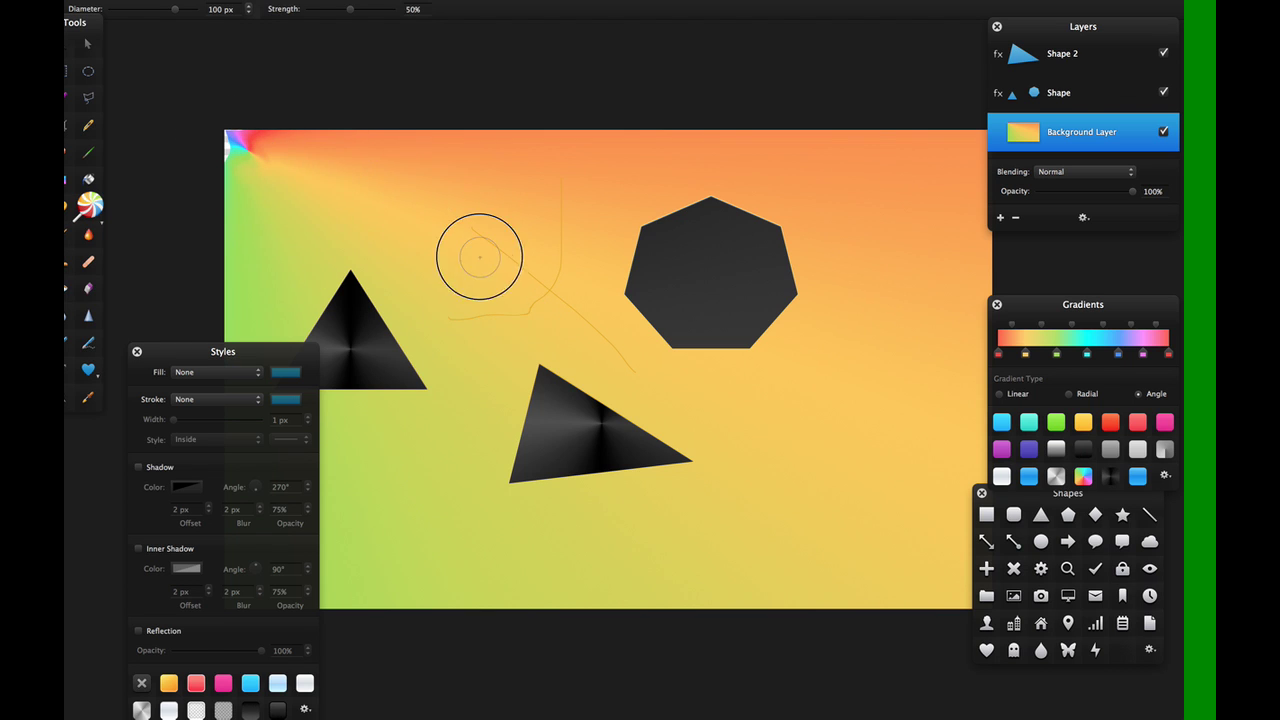
Add faint green brush streaks and shift the Background Layer, leaving a transparent right-edge strip.
{"action": "left_click", "coordinate": [66, 238]}
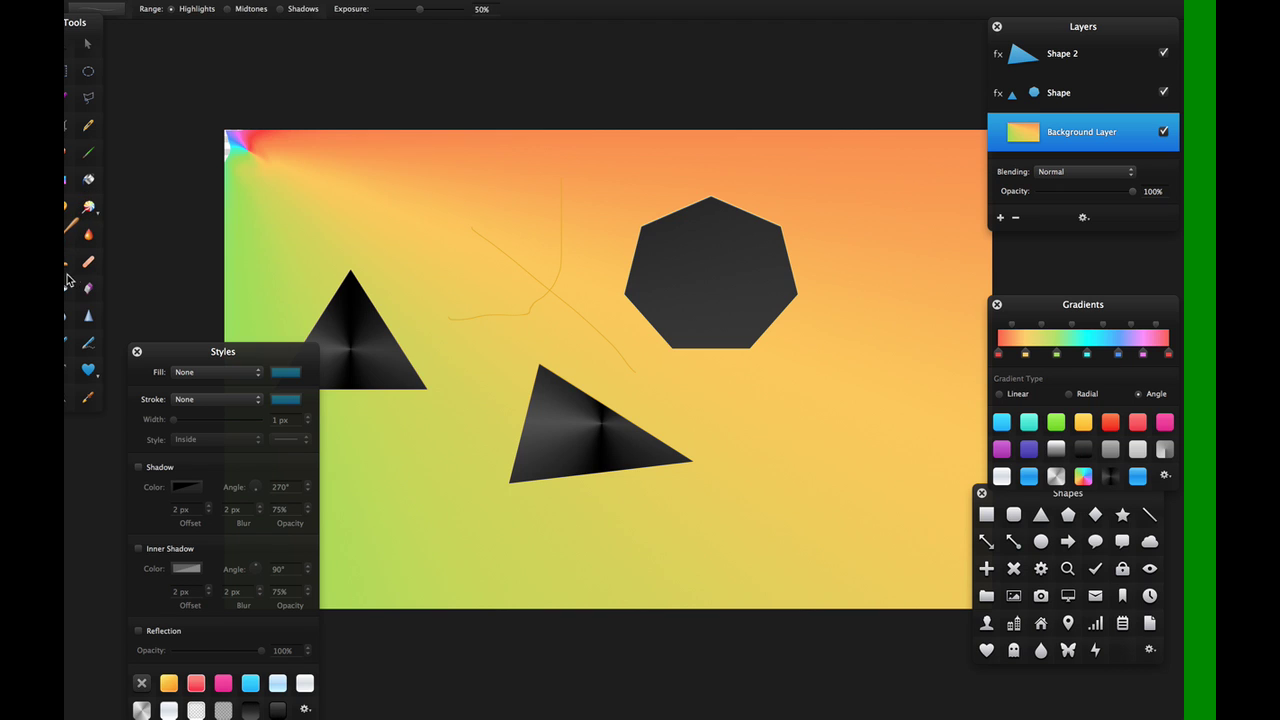
{"action": "left_click", "coordinate": [67, 267]}
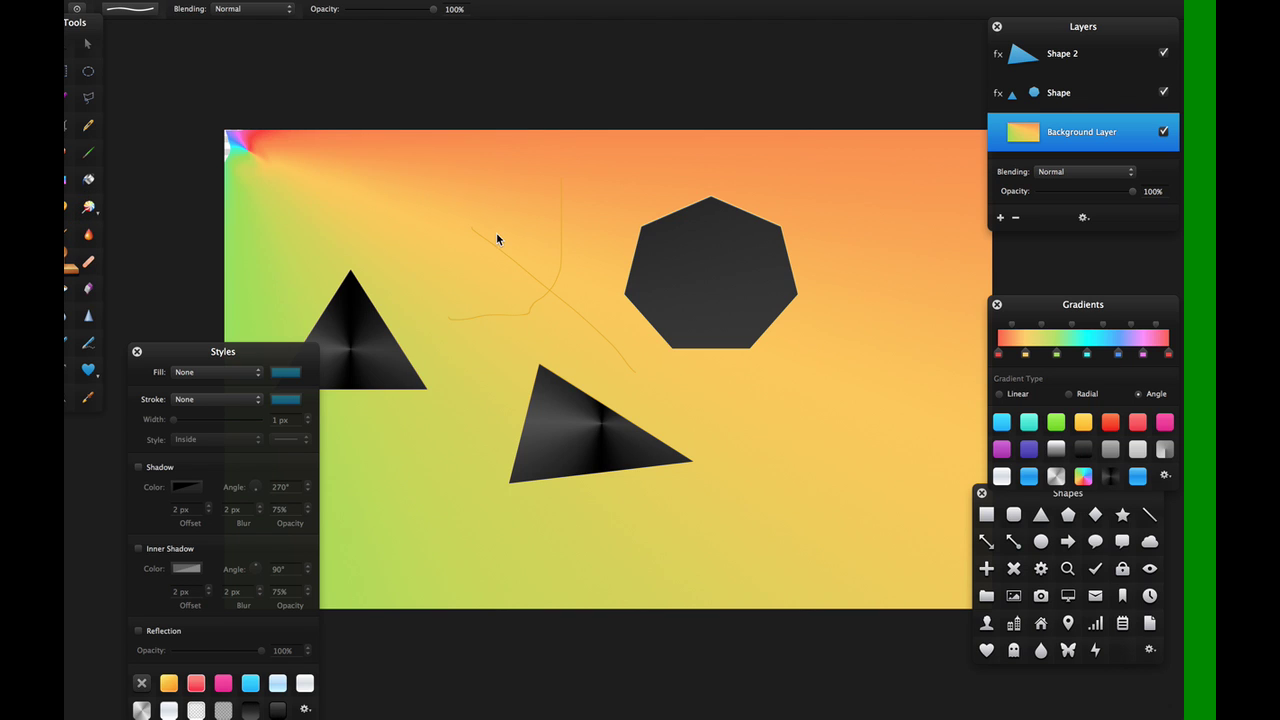
{"action": "left_click_drag", "start_coordinate": [497, 239], "coordinate": [546, 268]}
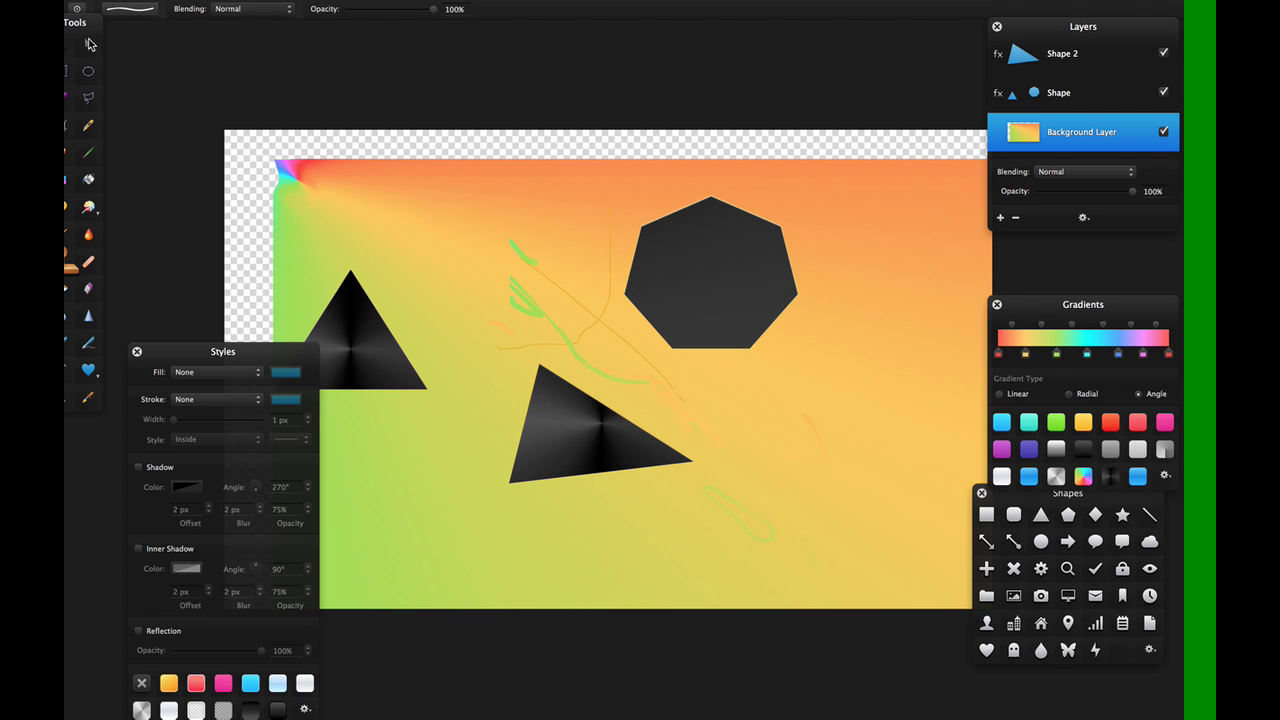
{"action": "left_click", "coordinate": [89, 44]}
{"action": "left_click_drag", "start_coordinate": [443, 220], "coordinate": [385, 192]}
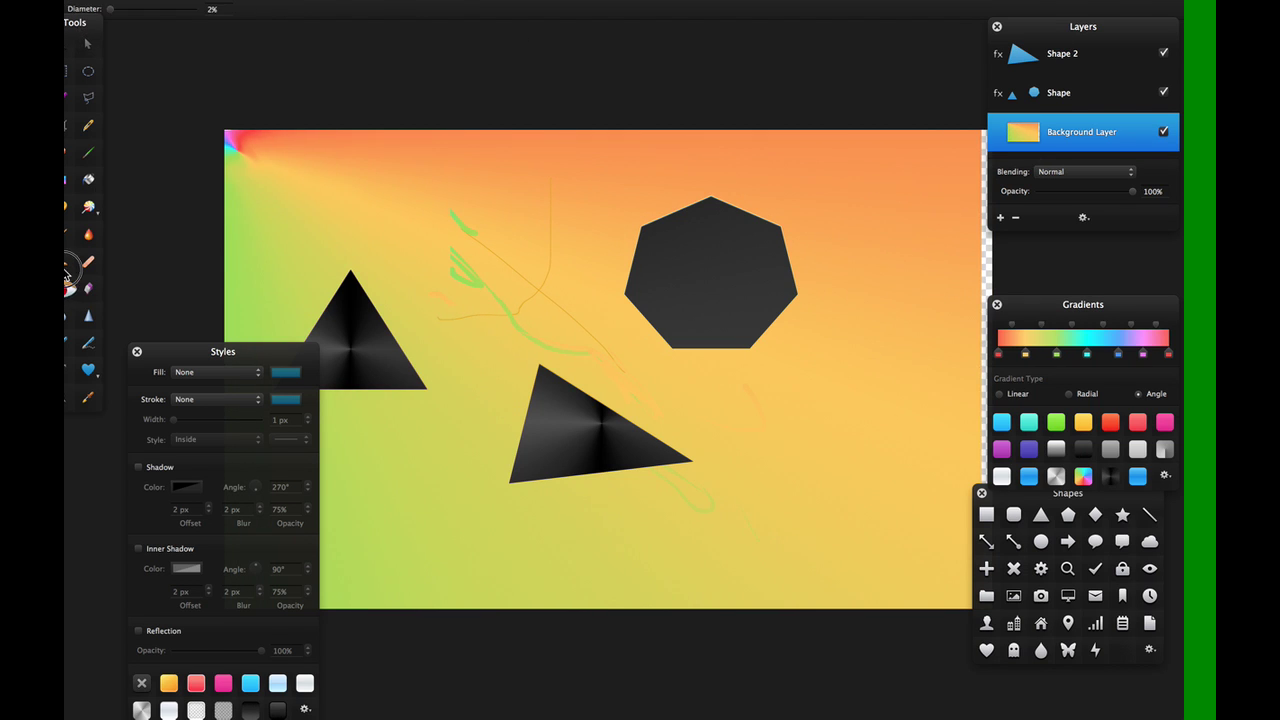
{"action": "left_click", "coordinate": [86, 290]}
{"action": "left_click", "coordinate": [86, 293]}
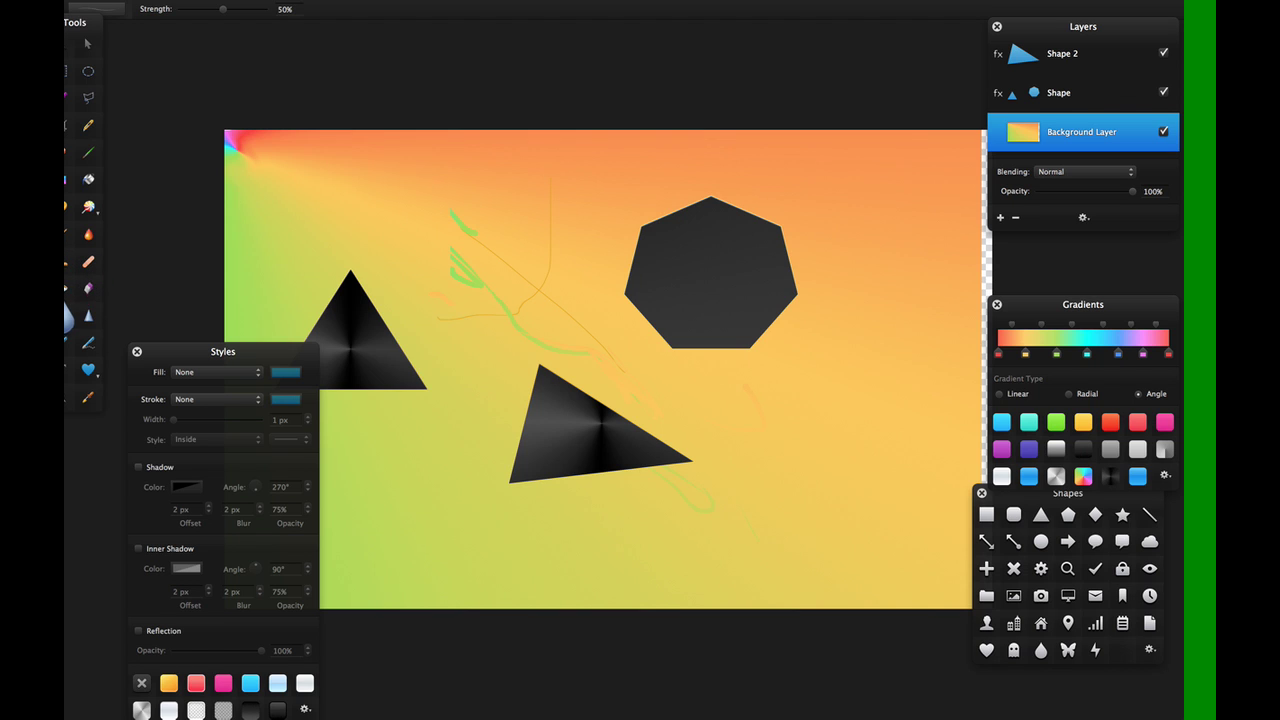
Draw an unfilled zig-zag outline at the lower right, move it up, and give it a cyan stroke.
{"action": "left_click", "coordinate": [87, 341]}
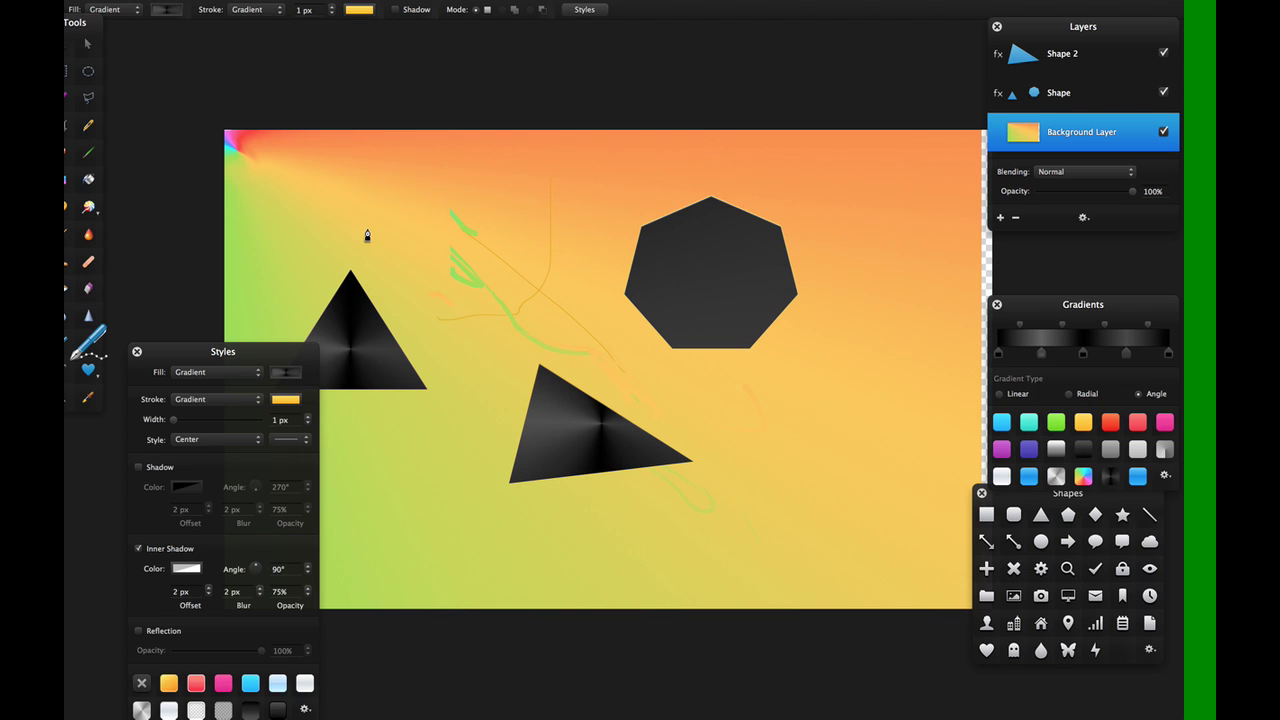
{"action": "key", "text": "v"}
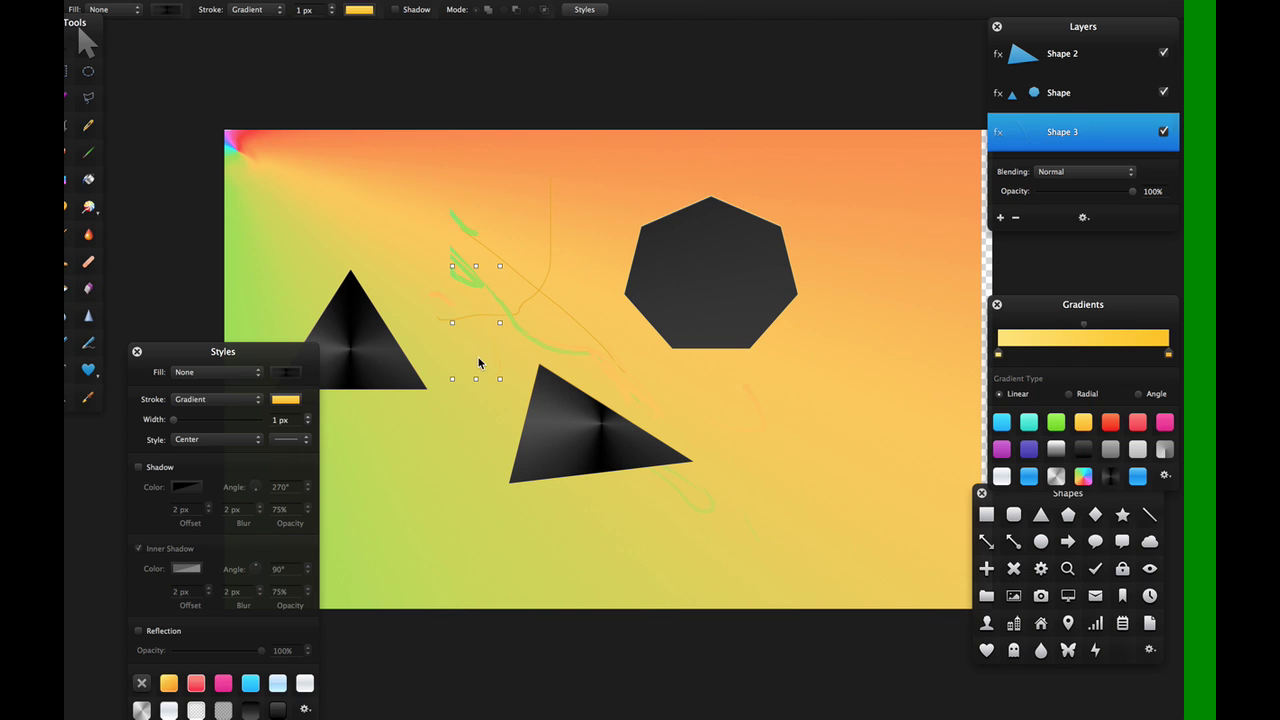
{"action": "left_click", "coordinate": [66, 334]}
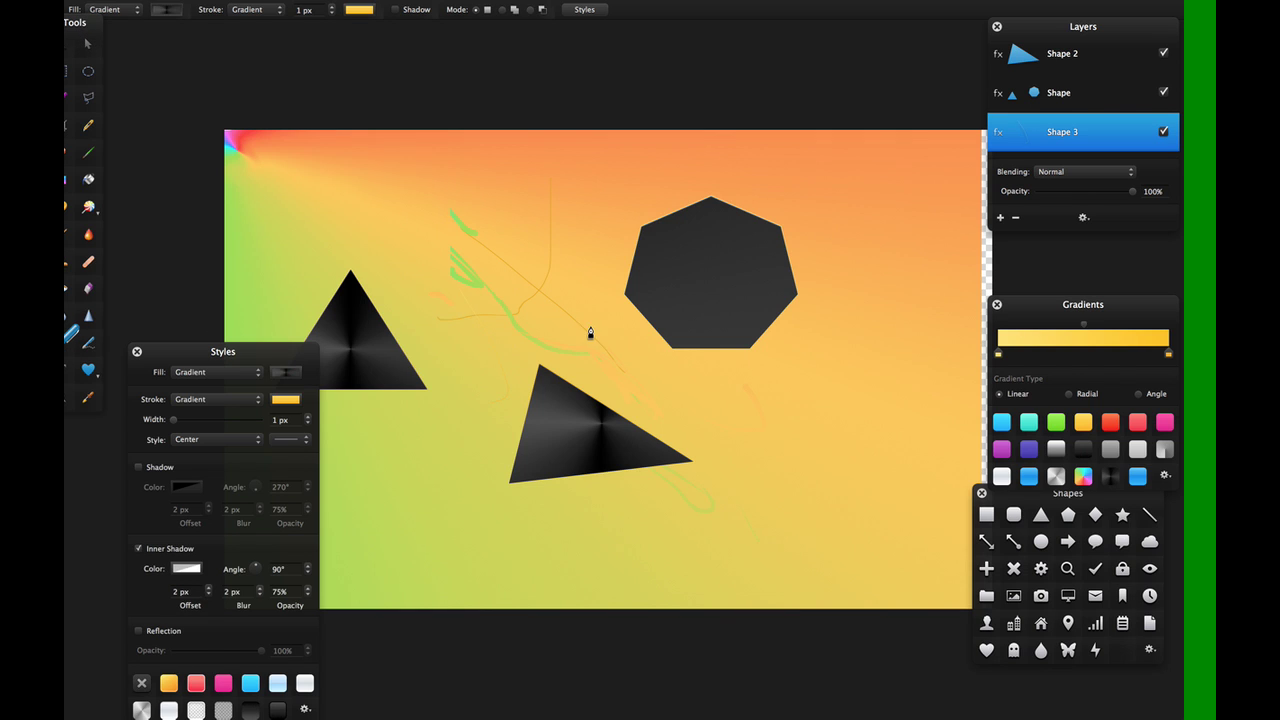
{"action": "left_click_drag", "start_coordinate": [786, 431], "coordinate": [800, 558]}
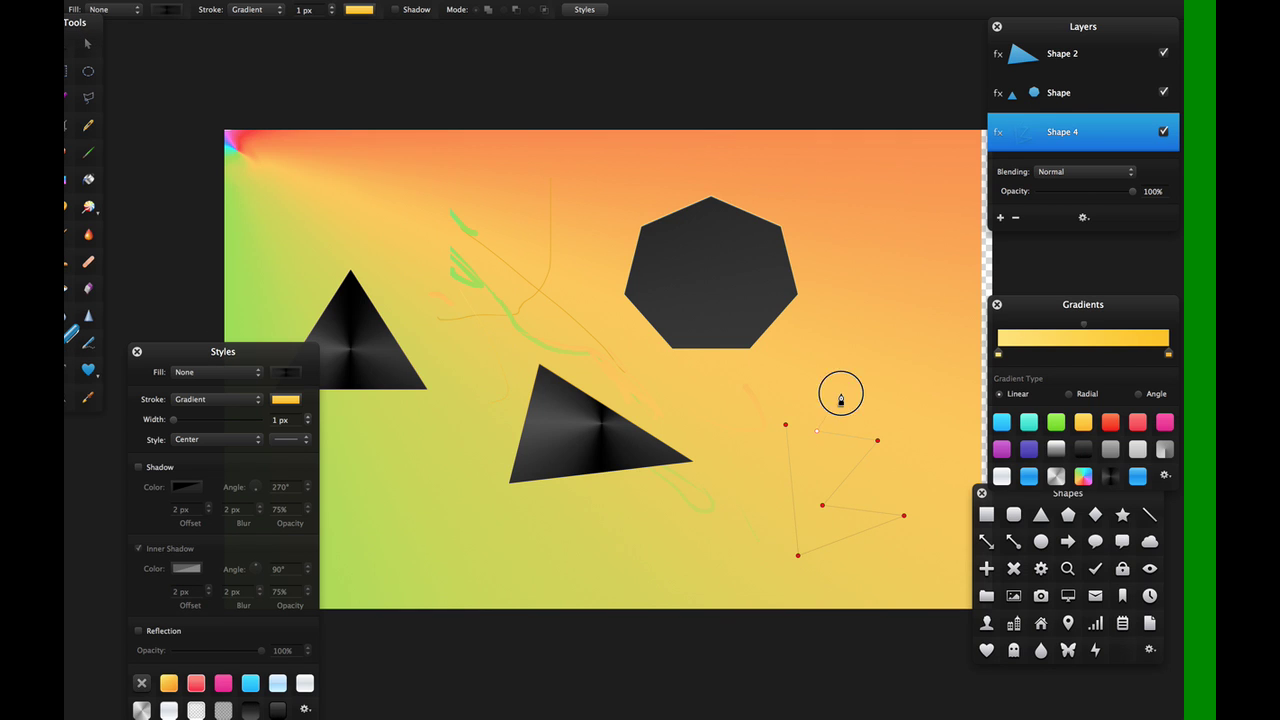
{"action": "left_click", "coordinate": [1030, 450]}
{"action": "left_click", "coordinate": [785, 425]}
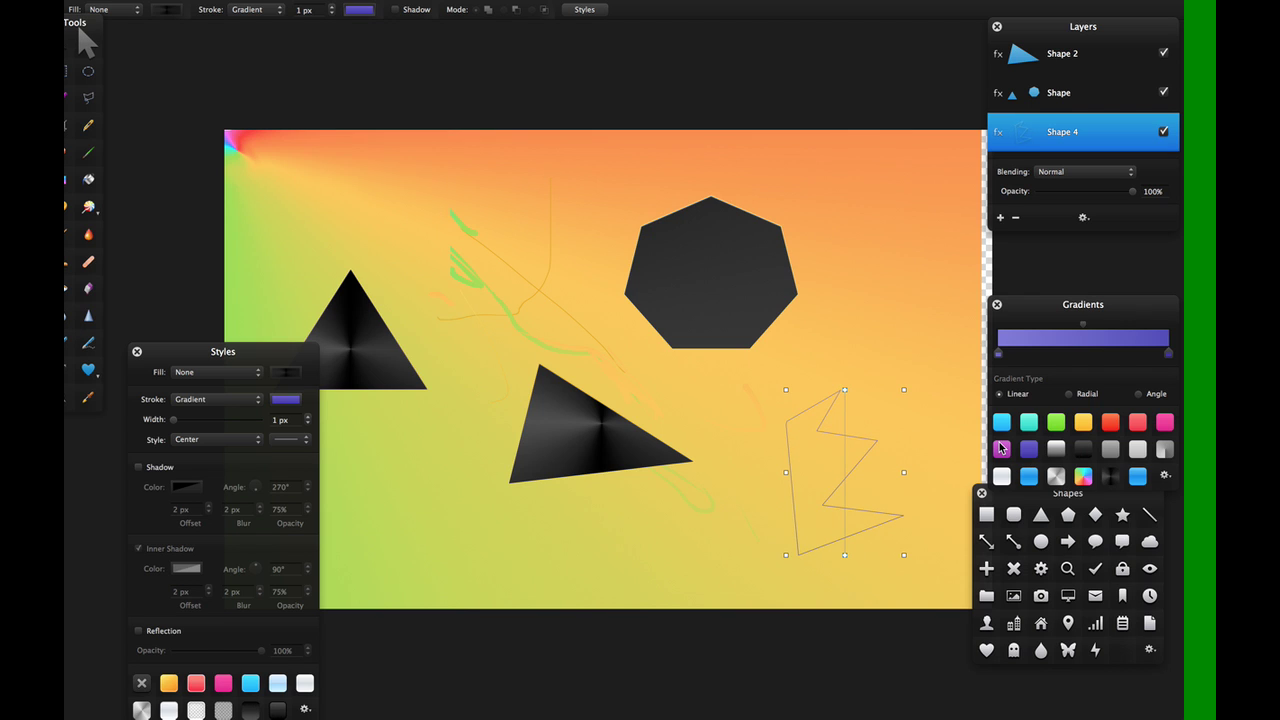
{"action": "left_click_drag", "start_coordinate": [821, 466], "coordinate": [816, 420]}
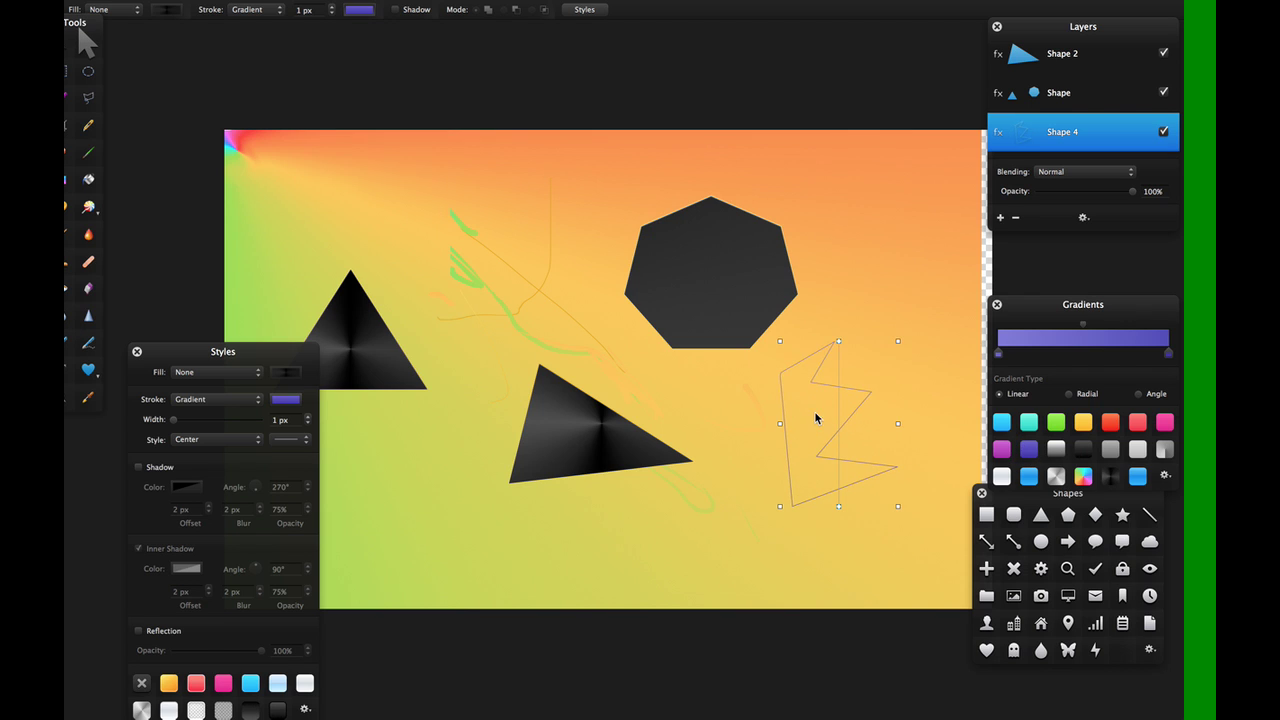
{"action": "left_click", "coordinate": [1028, 423]}
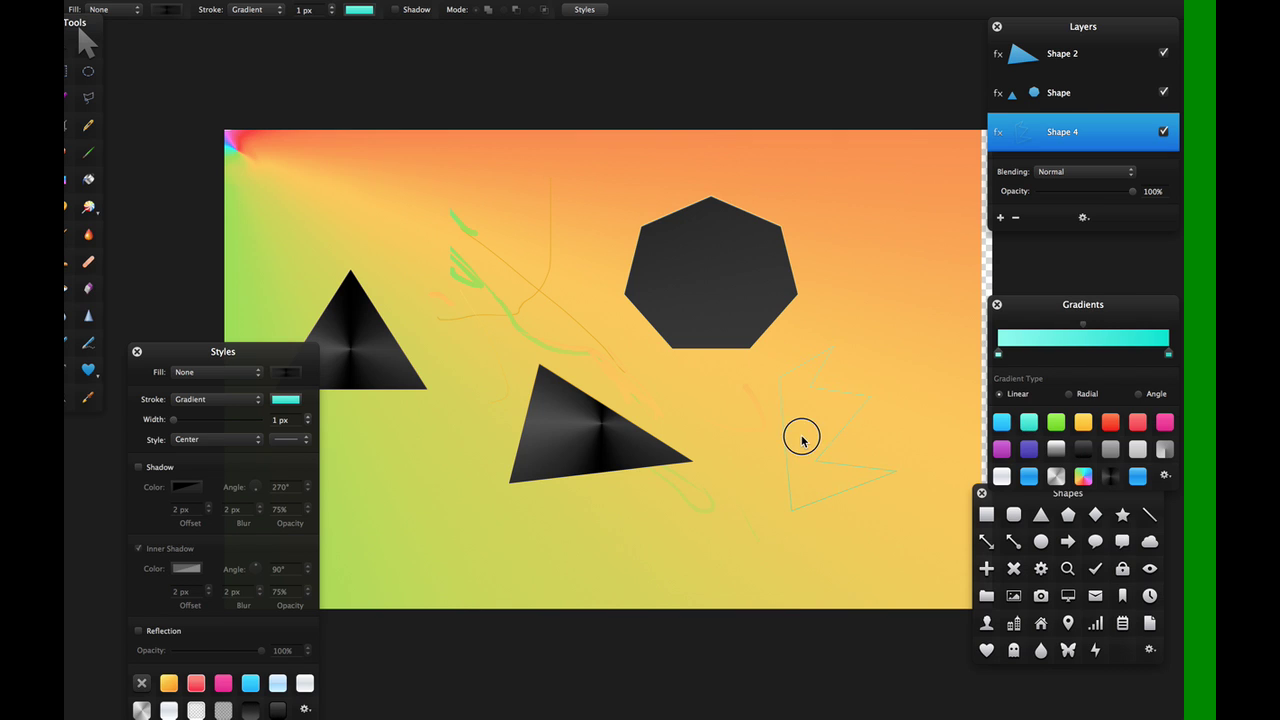
Place a monitor shape at the canvas top right, fill it with the rainbow gradient, and nudge it down.
{"action": "left_click", "coordinate": [88, 372]}
{"action": "left_click", "coordinate": [1068, 595]}
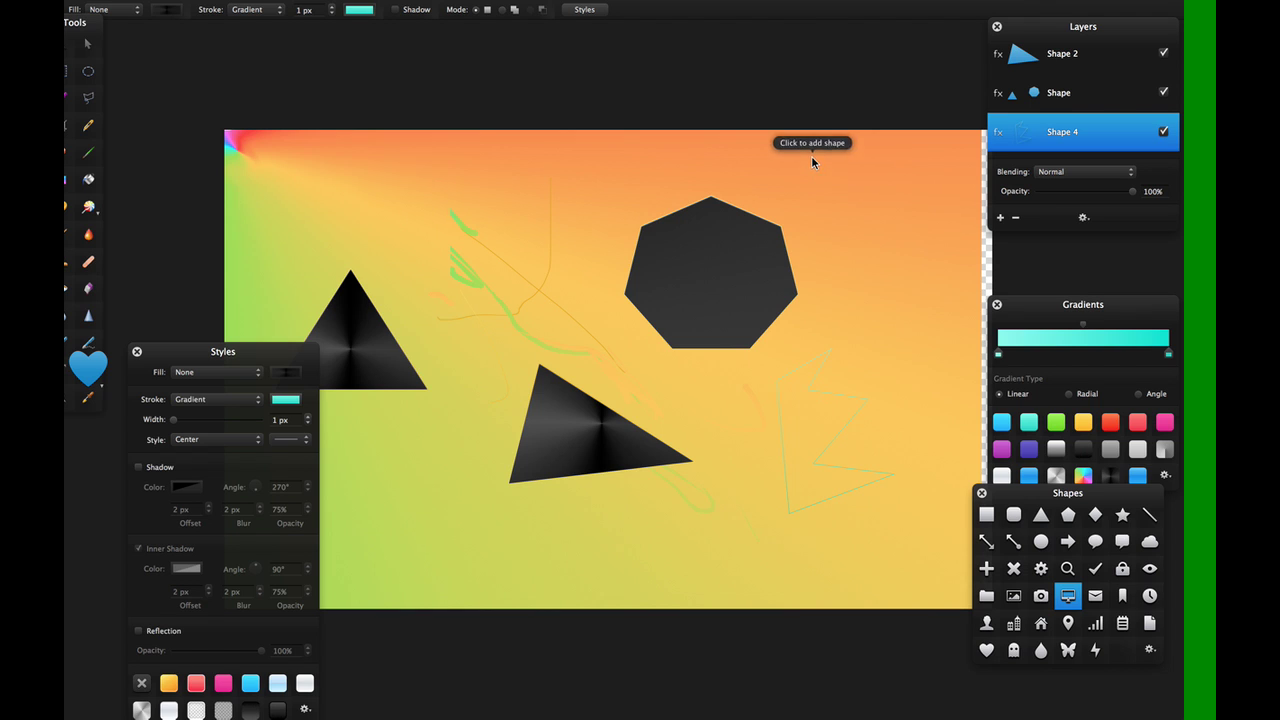
{"action": "left_click", "coordinate": [942, 283]}
{"action": "left_click", "coordinate": [200, 372]}
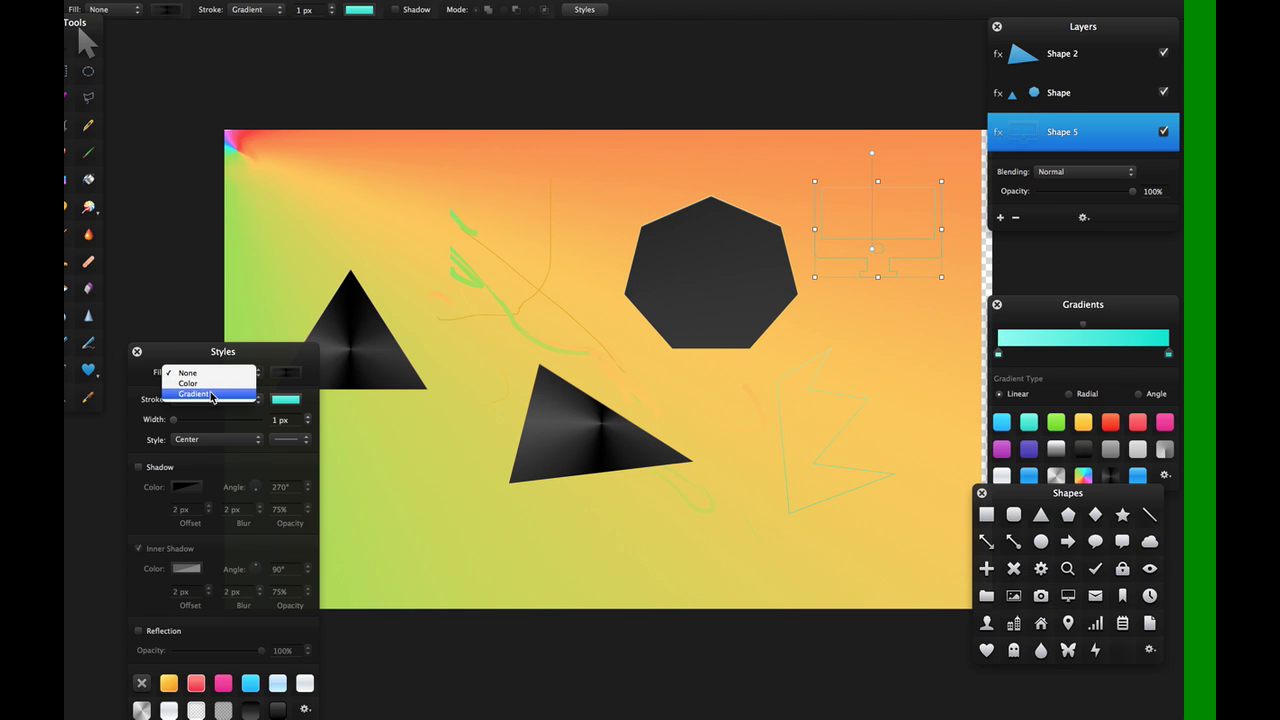
{"action": "left_click", "coordinate": [210, 393]}
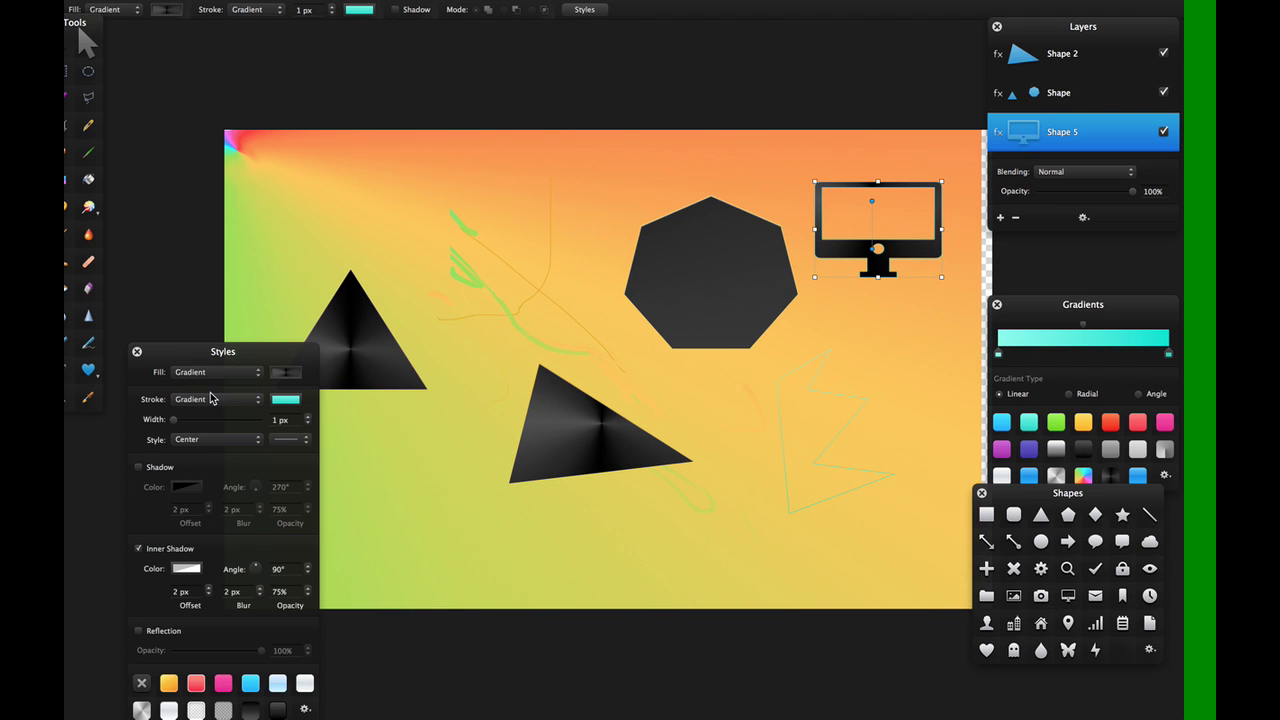
{"action": "left_click", "coordinate": [1084, 474]}
{"action": "left_click_drag", "start_coordinate": [897, 261], "coordinate": [896, 275]}
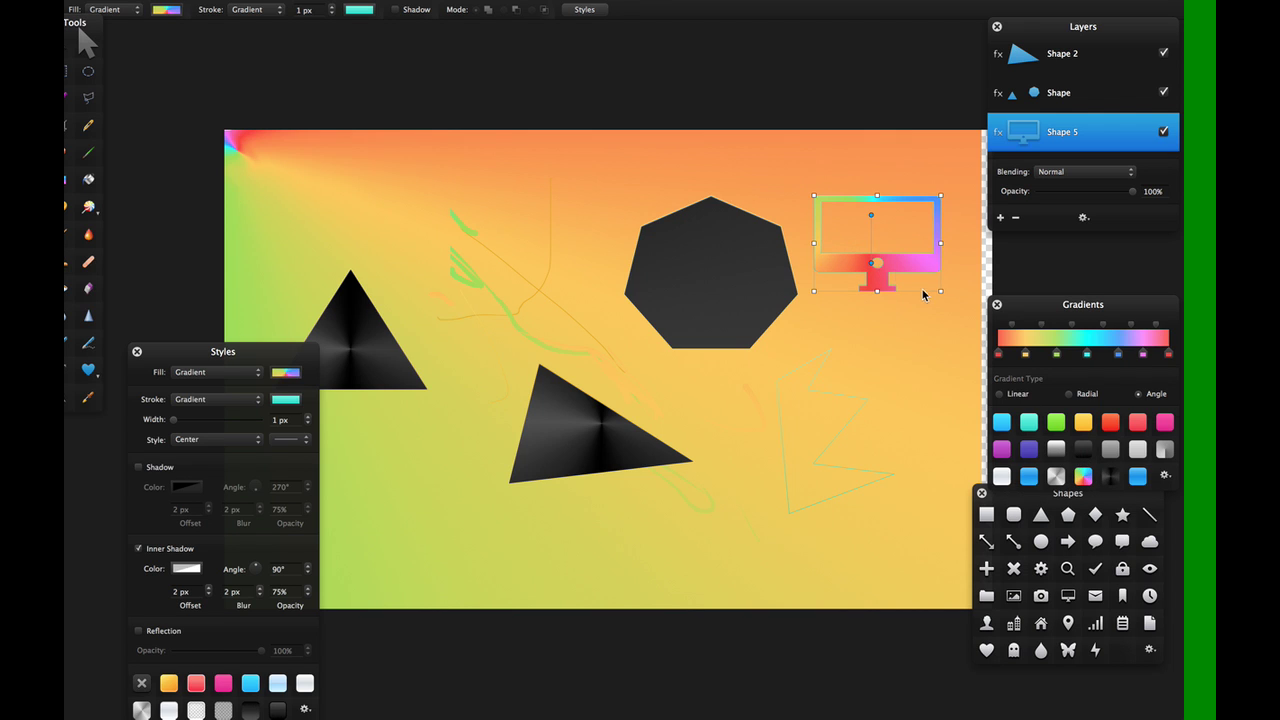
Create a text box reading 'Hello' and move it beside the lower triangle.
{"action": "key", "text": "t"}
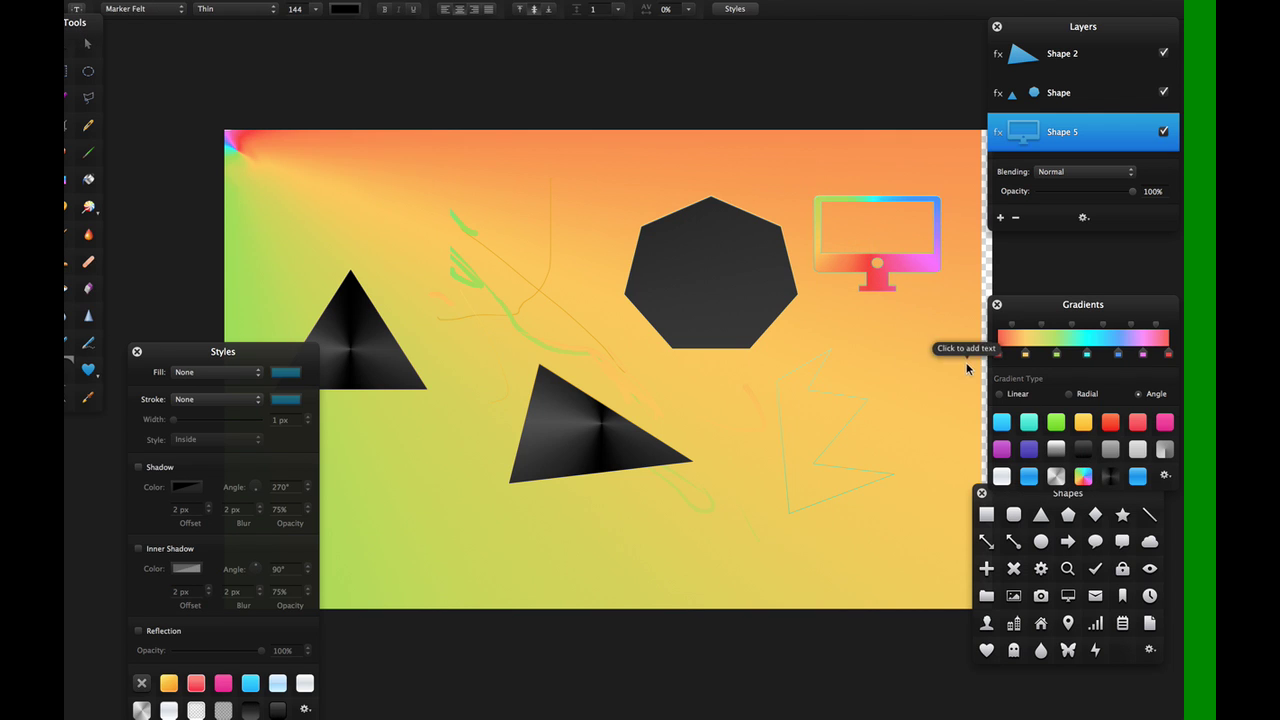
{"action": "left_click_drag", "start_coordinate": [704, 397], "coordinate": [886, 506]}
{"action": "type", "text": "H"}
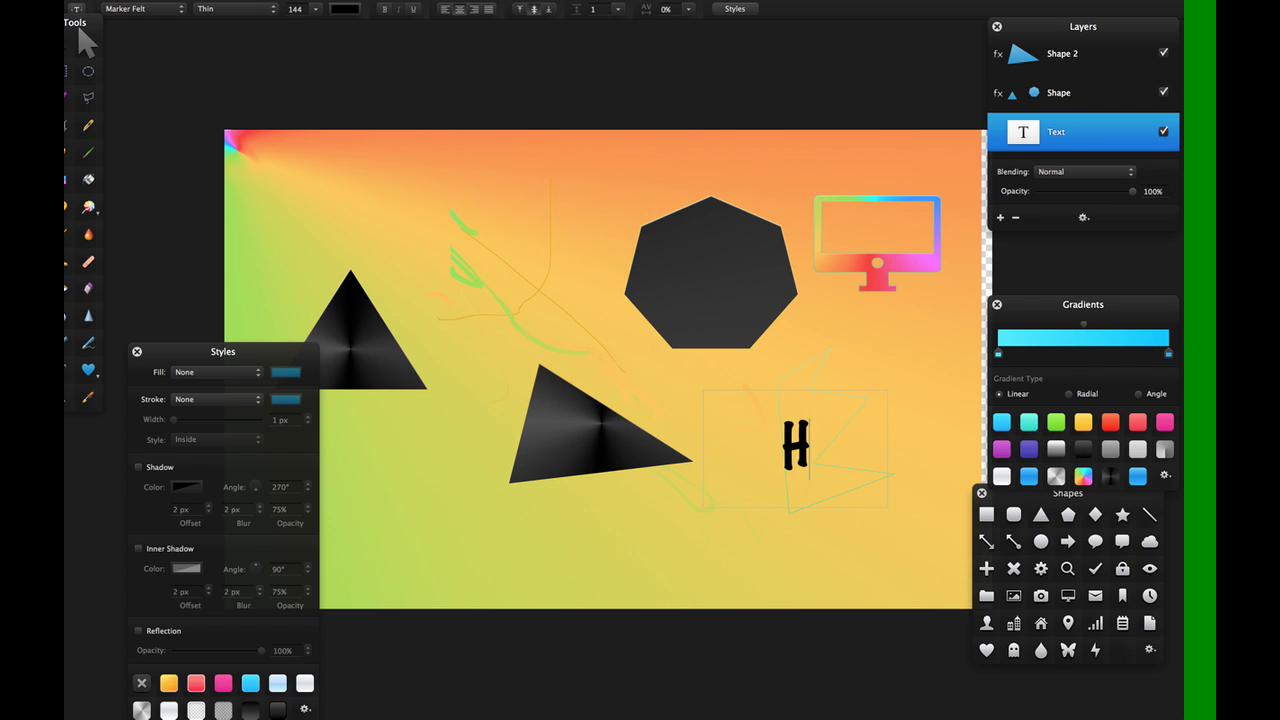
{"action": "type", "text": "ello"}
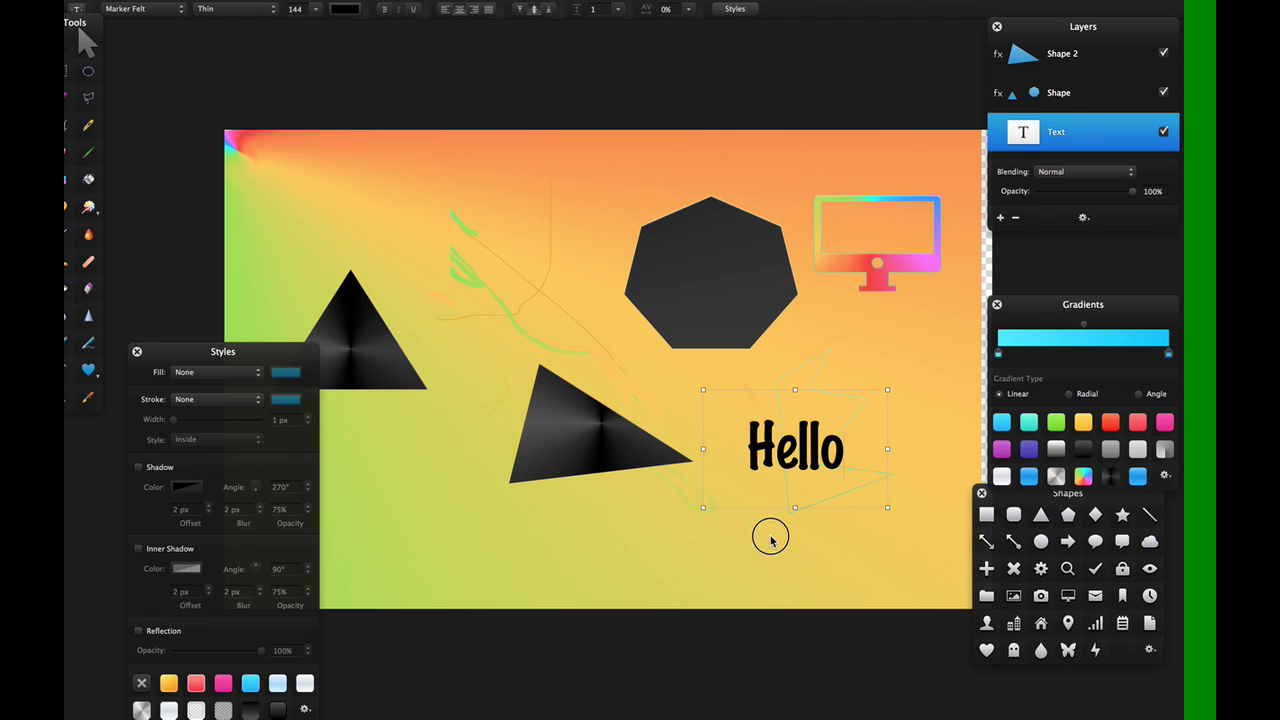
{"action": "left_click_drag", "start_coordinate": [784, 477], "coordinate": [731, 471]}
Select all layers from Hello down to the background and merge them into one layer.
{"action": "right_click", "coordinate": [1046, 148]}
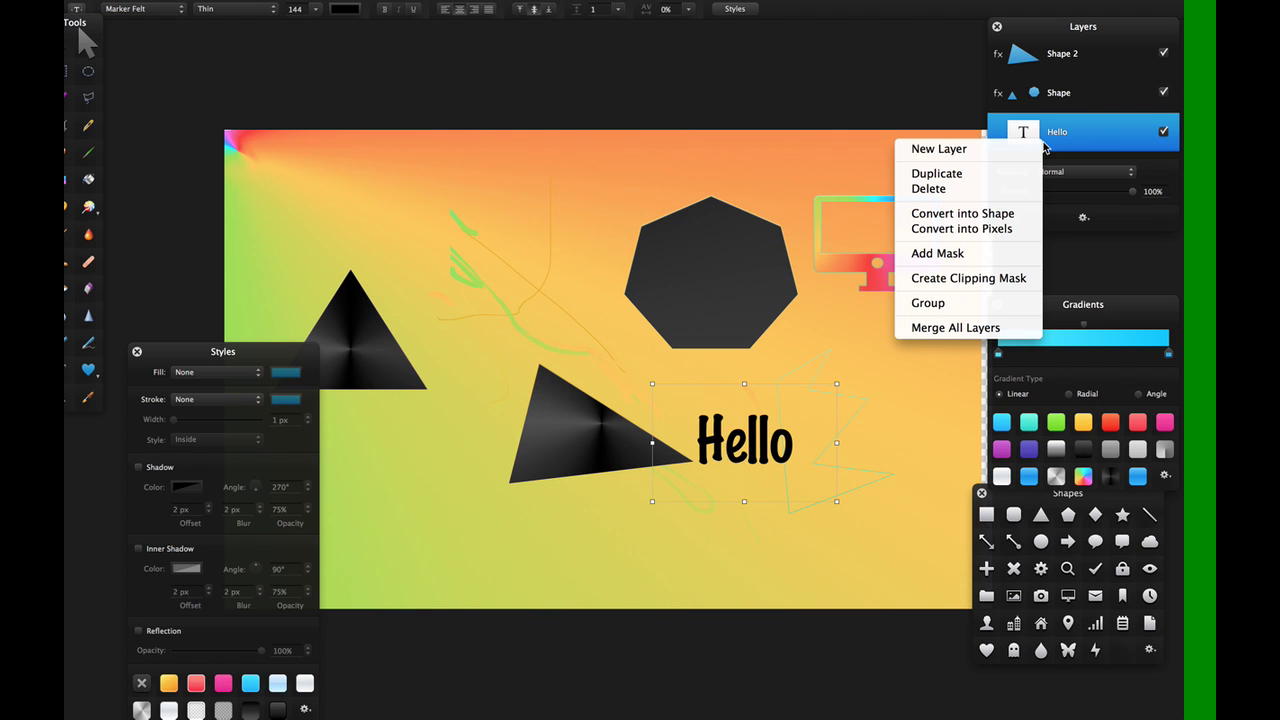
{"action": "left_click", "coordinate": [1096, 147]}
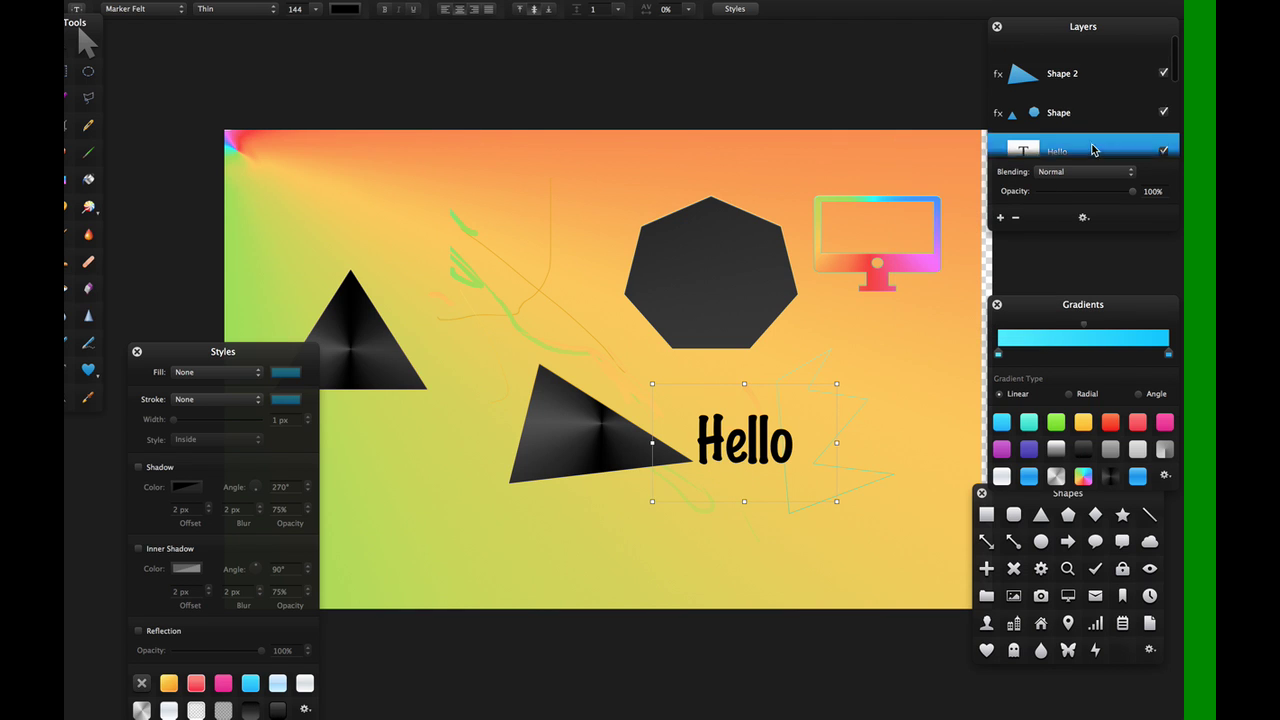
{"action": "left_click", "coordinate": [1094, 54], "text": "shift"}
{"action": "right_click", "coordinate": [1093, 57]}
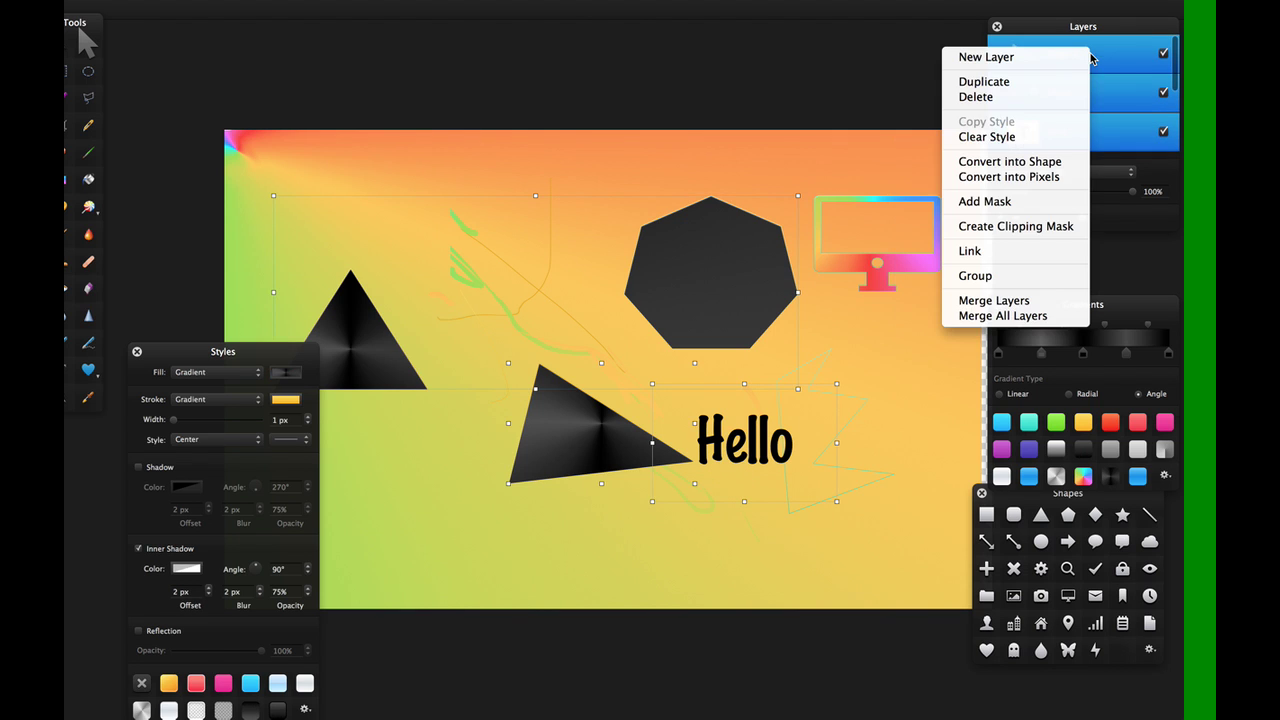
{"action": "left_click", "coordinate": [1108, 129]}
{"action": "scroll", "coordinate": [1078, 146], "scroll_direction": "down", "scroll_amount": 1}
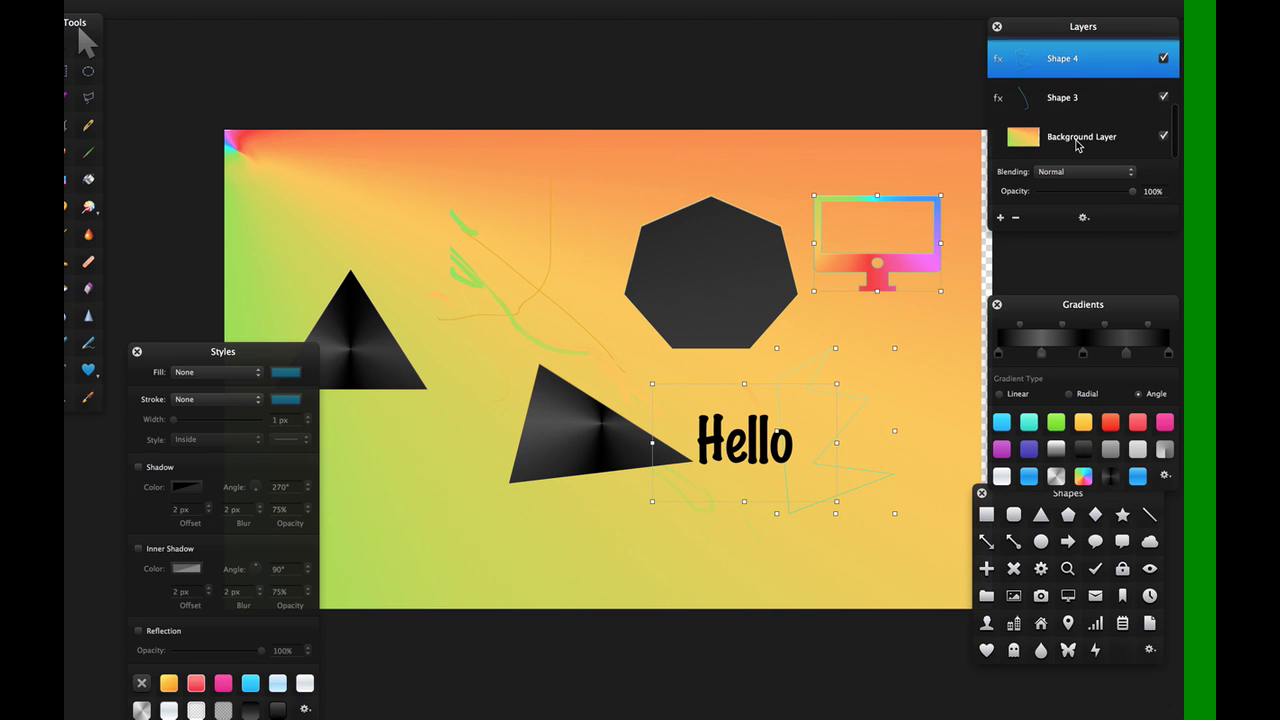
{"action": "left_click", "coordinate": [1078, 146], "text": "shift"}
{"action": "right_click", "coordinate": [1078, 146]}
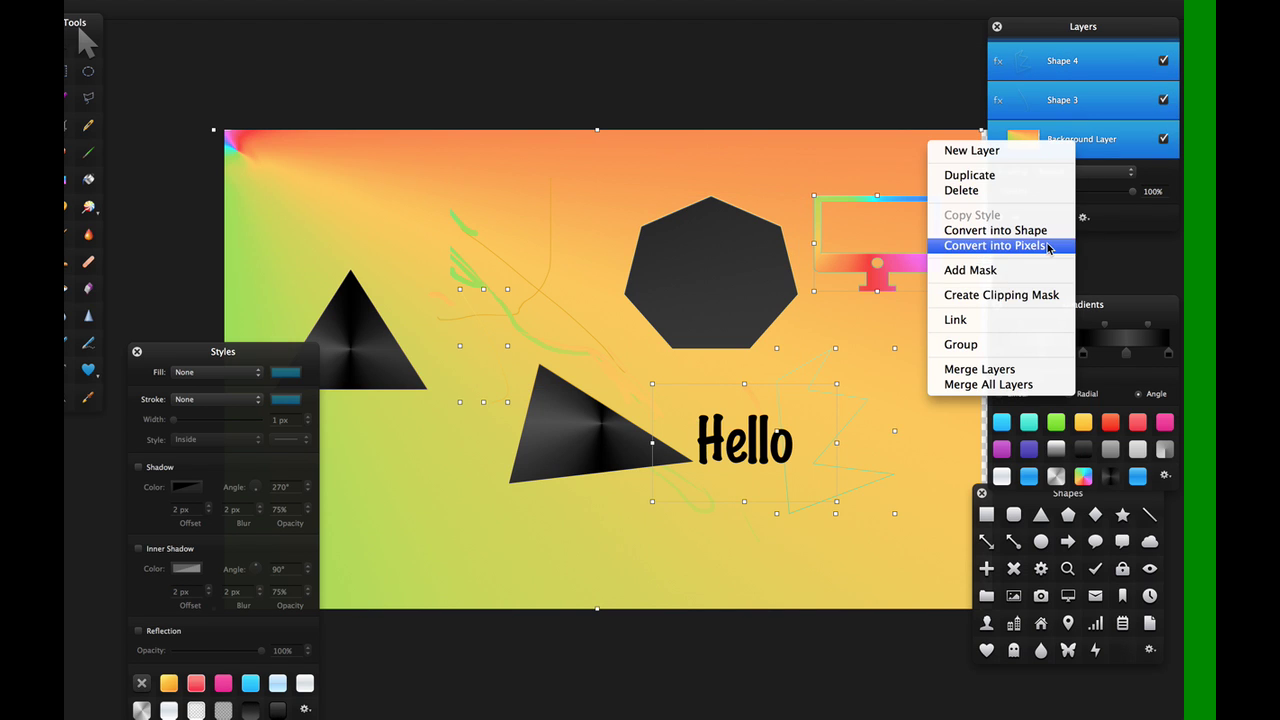
{"action": "left_click", "coordinate": [1020, 385]}
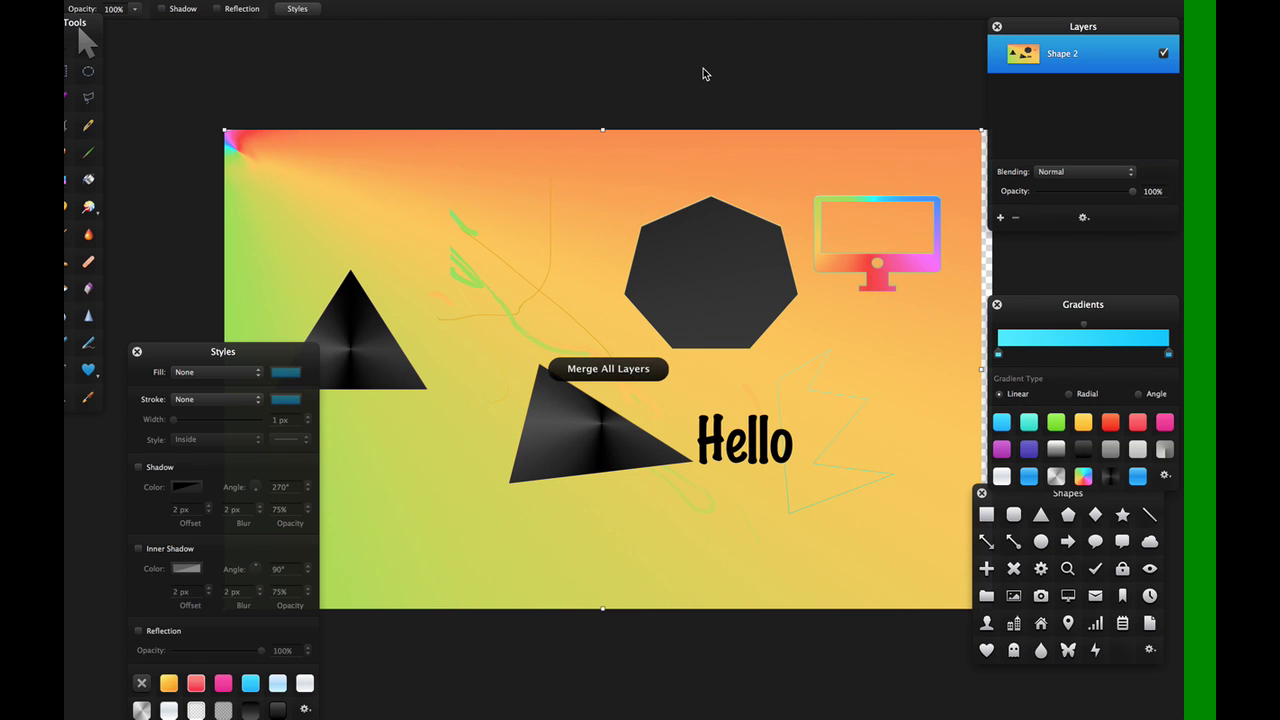
{"action": "left_click", "coordinate": [324, 9]}
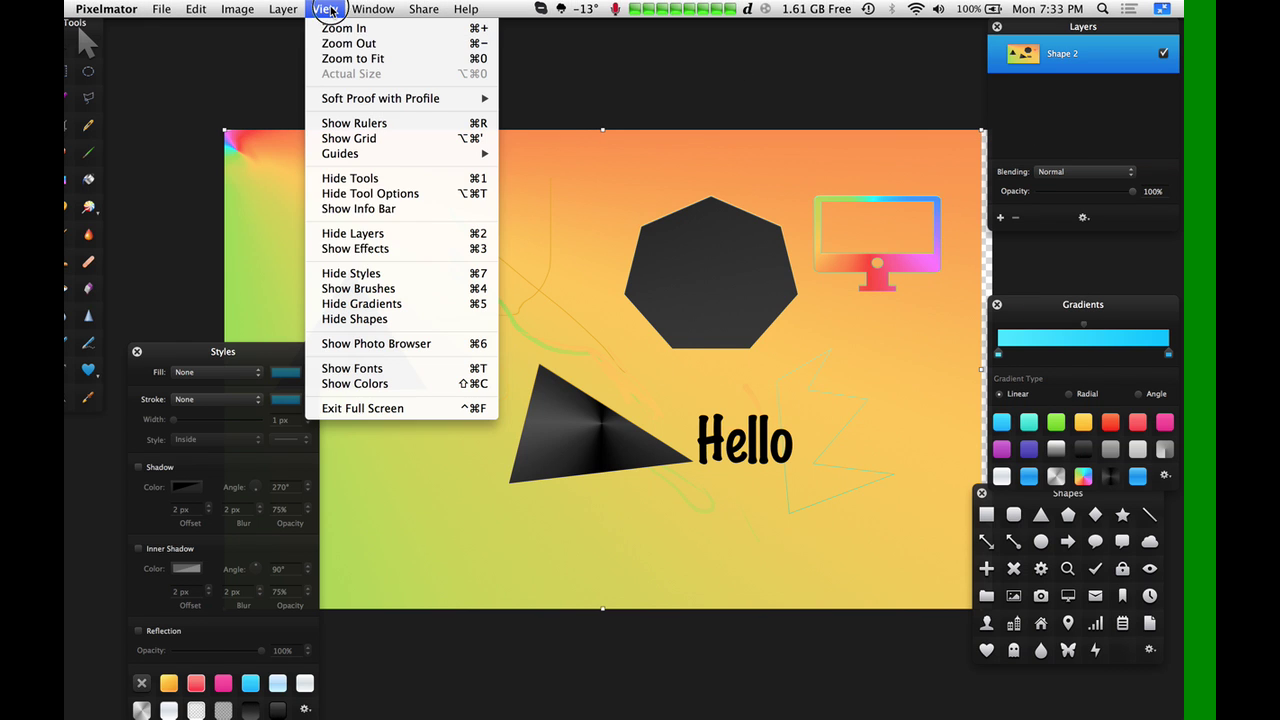
Open the effects browser and scroll through its effect categories.
{"action": "left_click", "coordinate": [398, 253]}
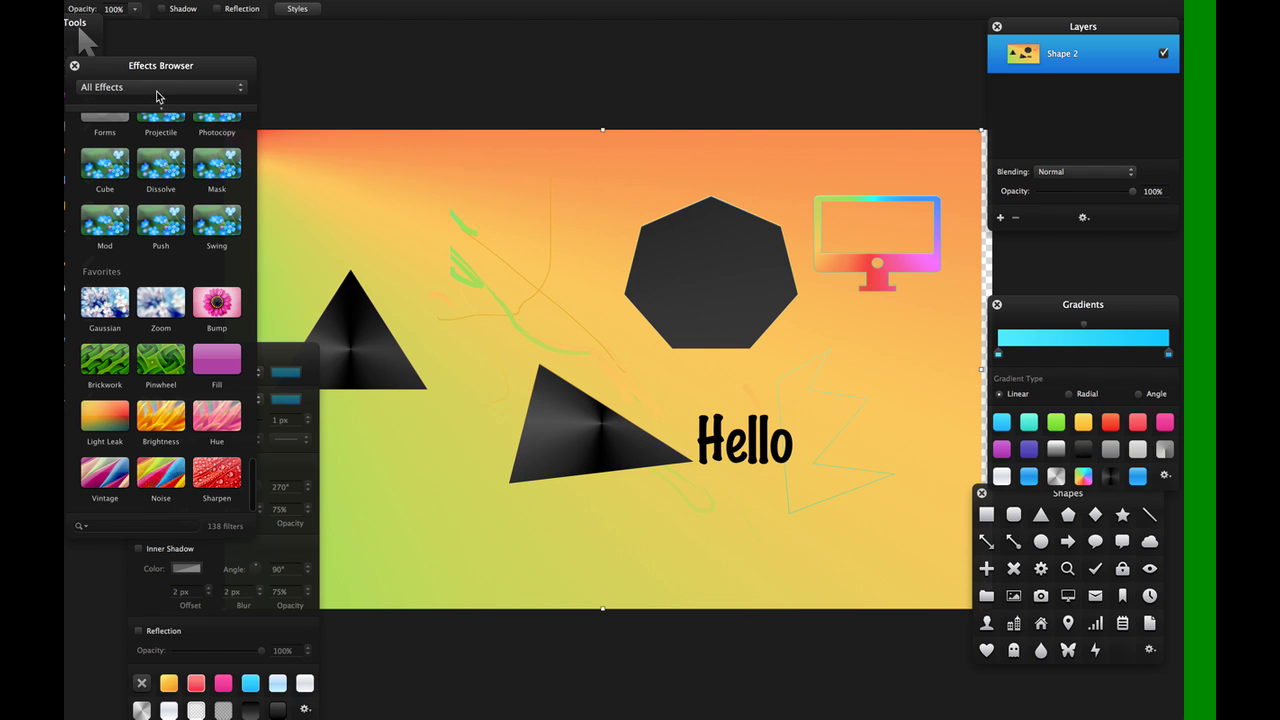
{"action": "scroll", "coordinate": [170, 100], "scroll_direction": "up", "scroll_amount": 15}
{"action": "scroll", "coordinate": [204, 128], "scroll_direction": "up", "scroll_amount": 5}
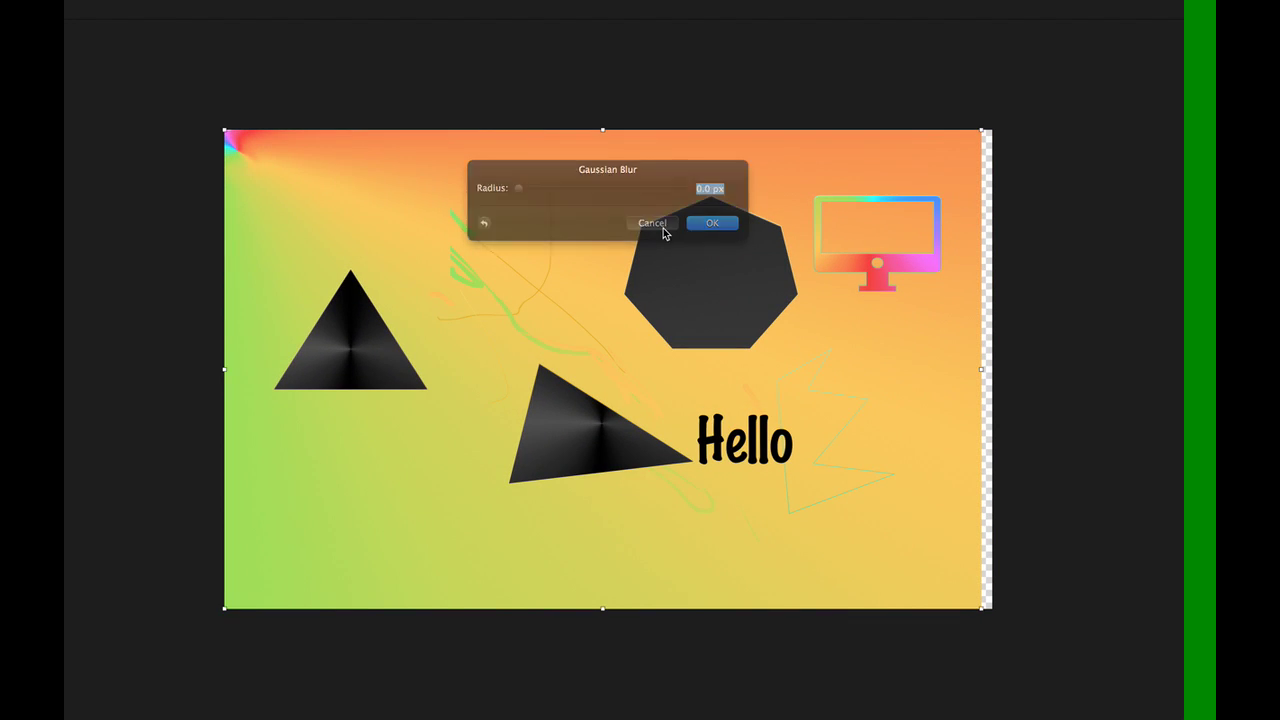
{"action": "scroll", "coordinate": [150, 215], "scroll_direction": "down", "scroll_amount": 3}
Preview the Bump and Glass distortions on the image, discarding each.
{"action": "double_click", "coordinate": [103, 205]}
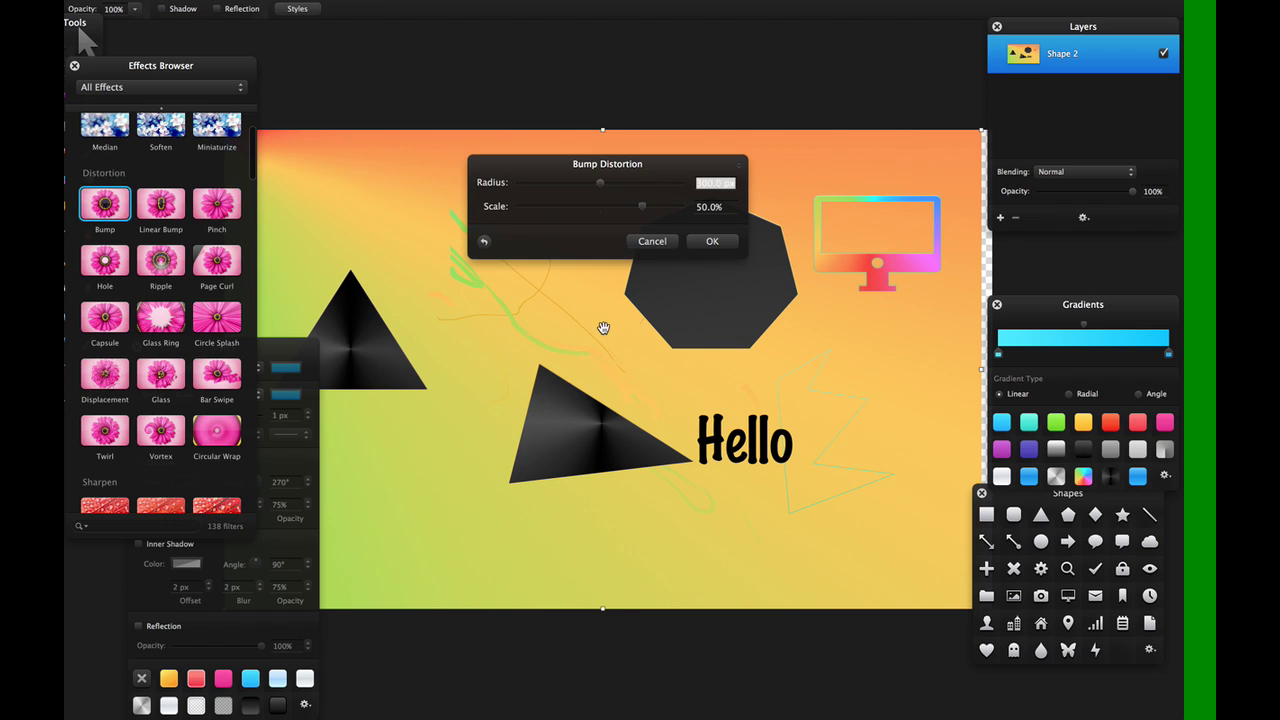
{"action": "left_click", "coordinate": [652, 240]}
{"action": "scroll", "coordinate": [107, 358], "scroll_direction": "down", "scroll_amount": 2}
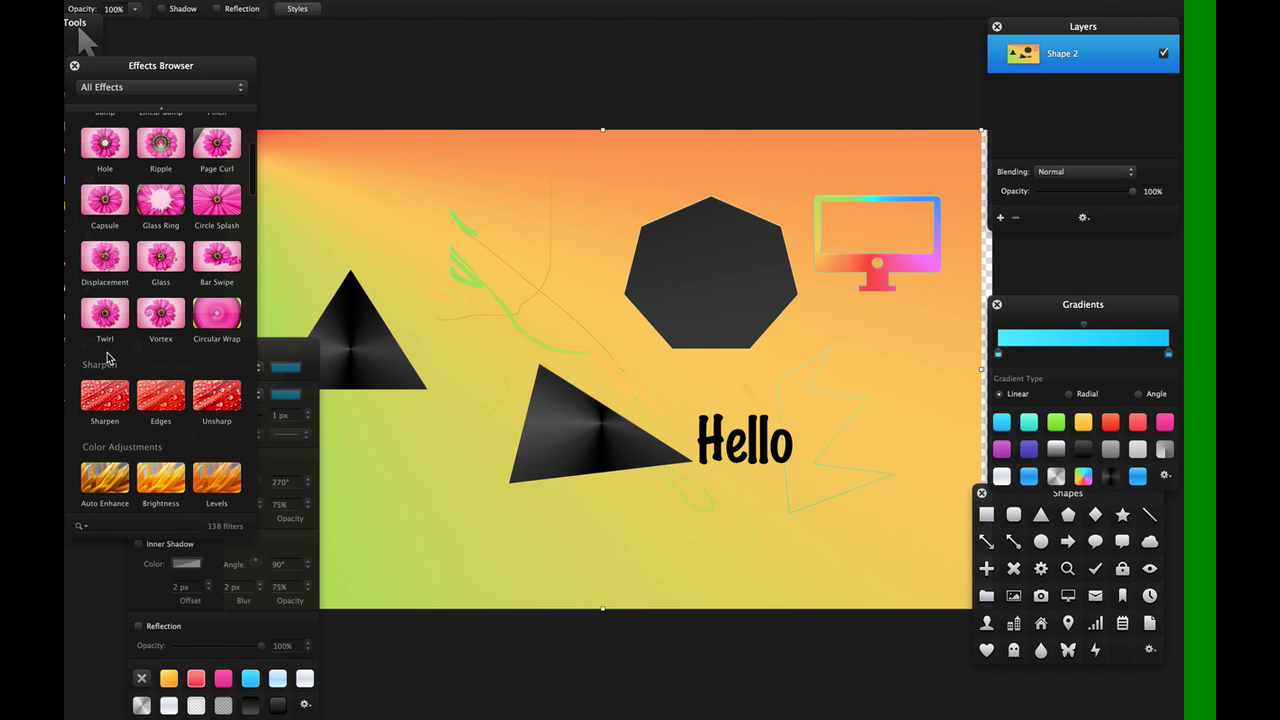
{"action": "left_click_drag", "start_coordinate": [167, 268], "coordinate": [585, 347]}
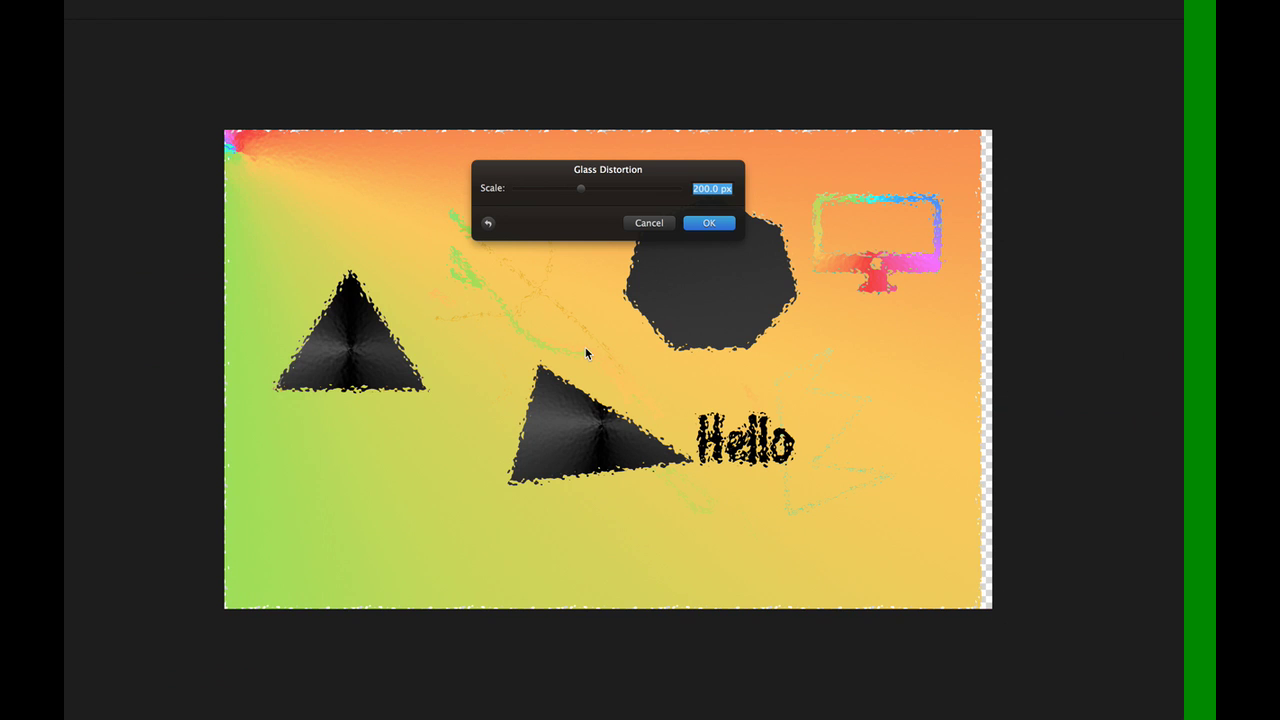
{"action": "left_click", "coordinate": [646, 222]}
{"action": "scroll", "coordinate": [160, 360], "scroll_direction": "down", "scroll_amount": 4}
Preview the Colorize and Color Balance effects, discarding each.
{"action": "left_click_drag", "start_coordinate": [160, 362], "coordinate": [667, 381]}
{"action": "left_click", "coordinate": [630, 385]}
{"action": "scroll", "coordinate": [160, 350], "scroll_direction": "down", "scroll_amount": 2}
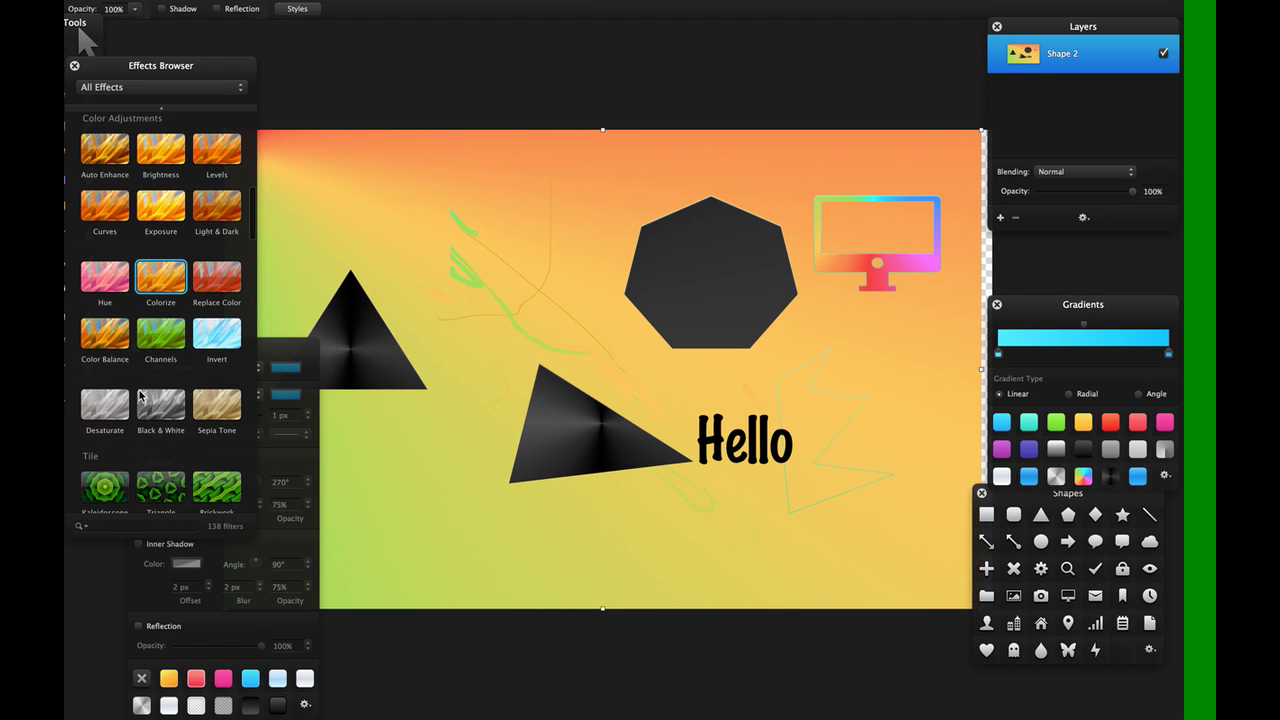
{"action": "left_click_drag", "start_coordinate": [108, 343], "coordinate": [543, 393]}
{"action": "left_click", "coordinate": [664, 286]}
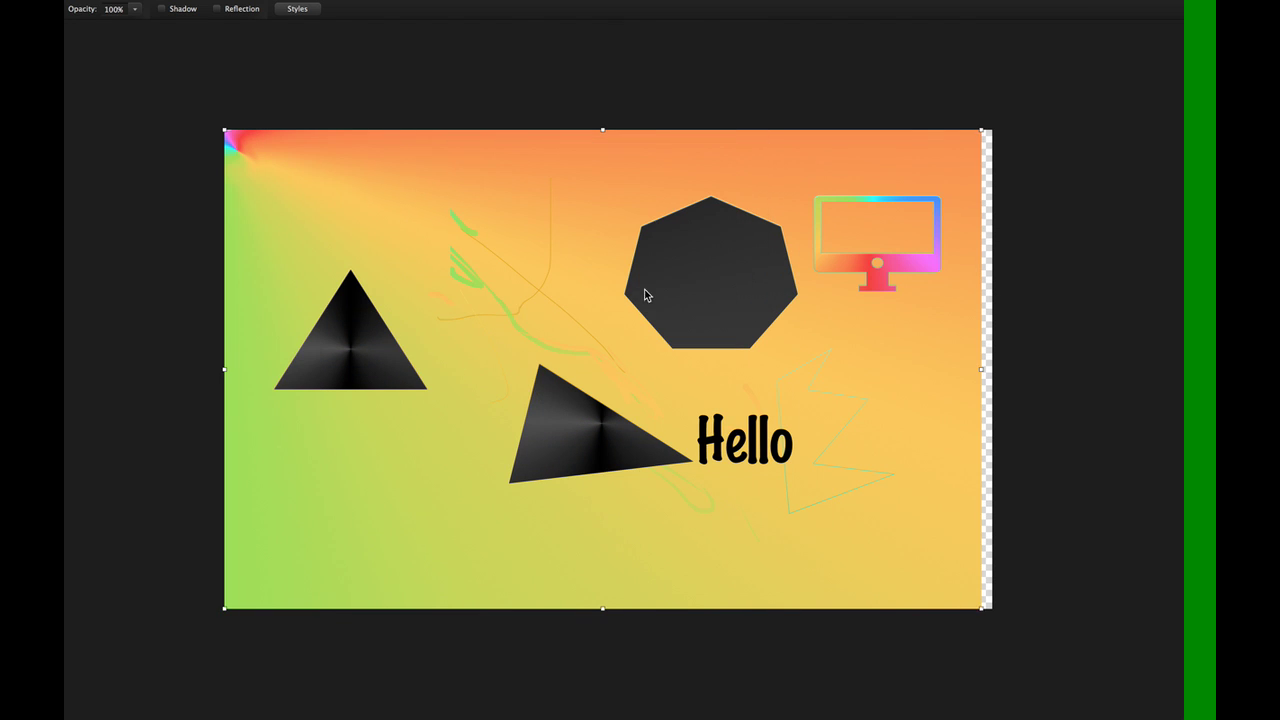
{"action": "scroll", "coordinate": [145, 360], "scroll_direction": "down", "scroll_amount": 10}
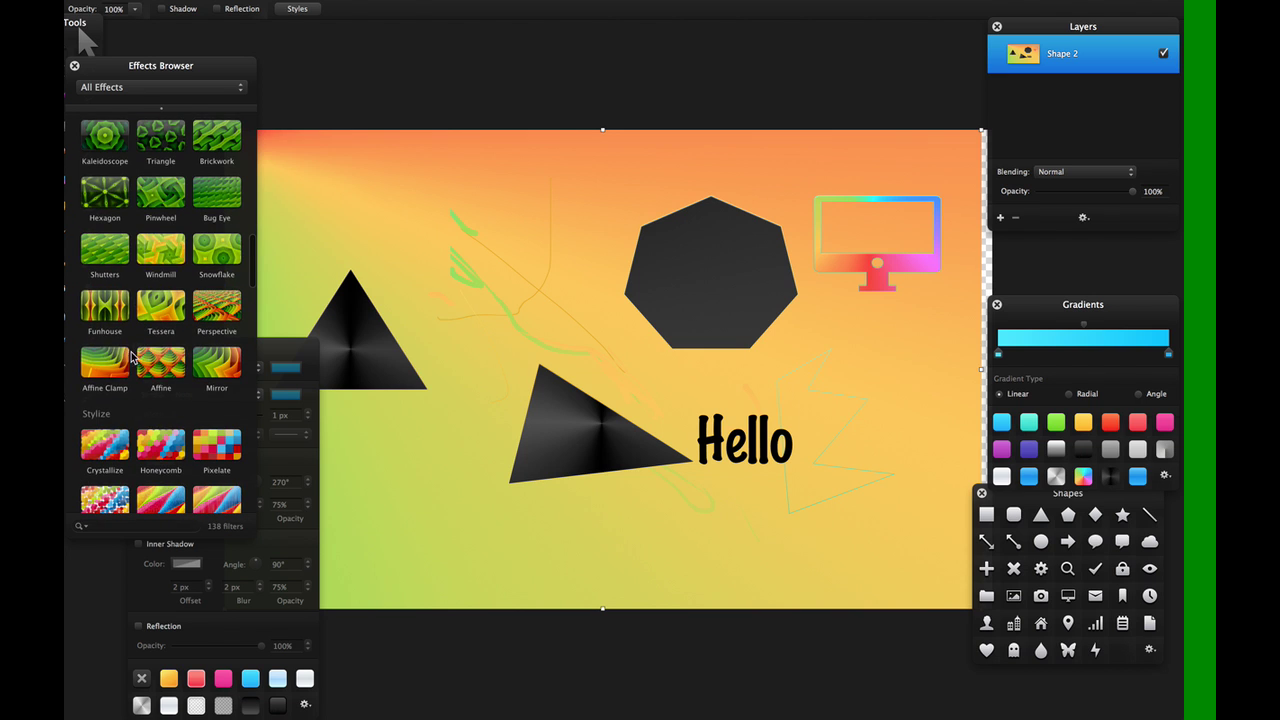
Preview Crystallize and Honeycomb at 100 px cells, discard both, and close the effects browser.
{"action": "left_click_drag", "start_coordinate": [105, 443], "coordinate": [607, 370]}
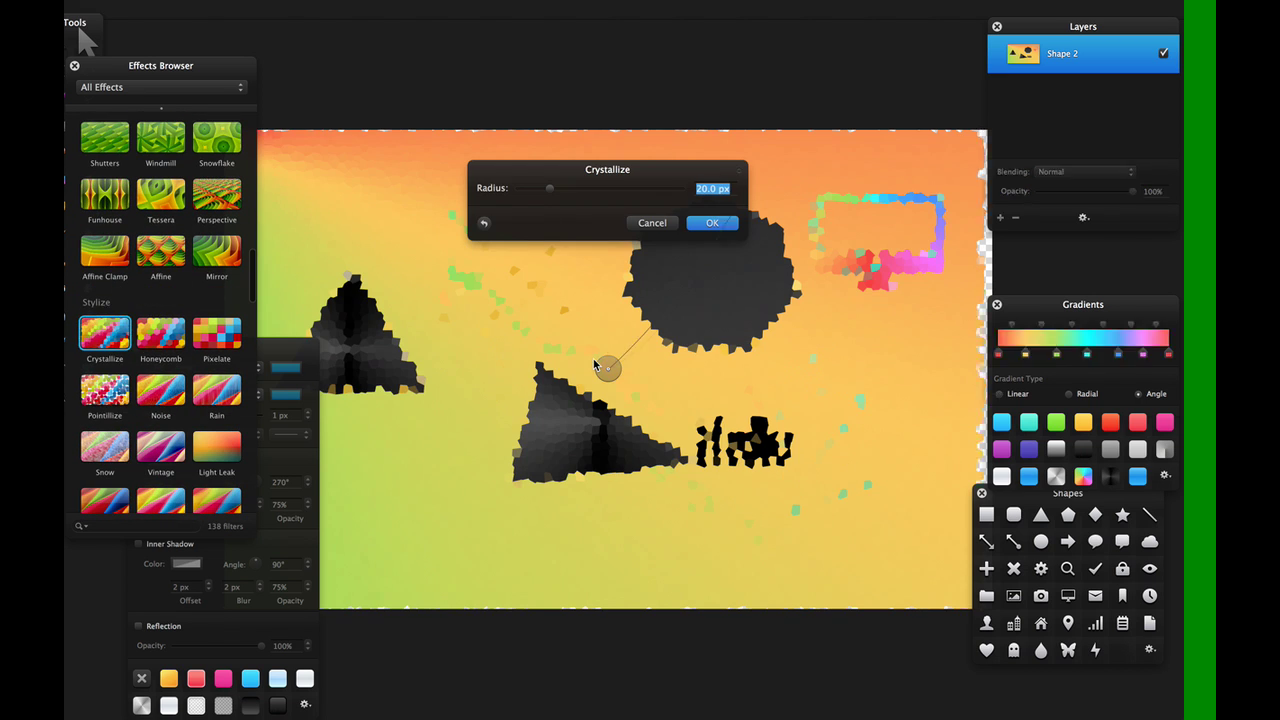
{"action": "left_click", "coordinate": [654, 222]}
{"action": "scroll", "coordinate": [237, 254], "scroll_direction": "down", "scroll_amount": 3}
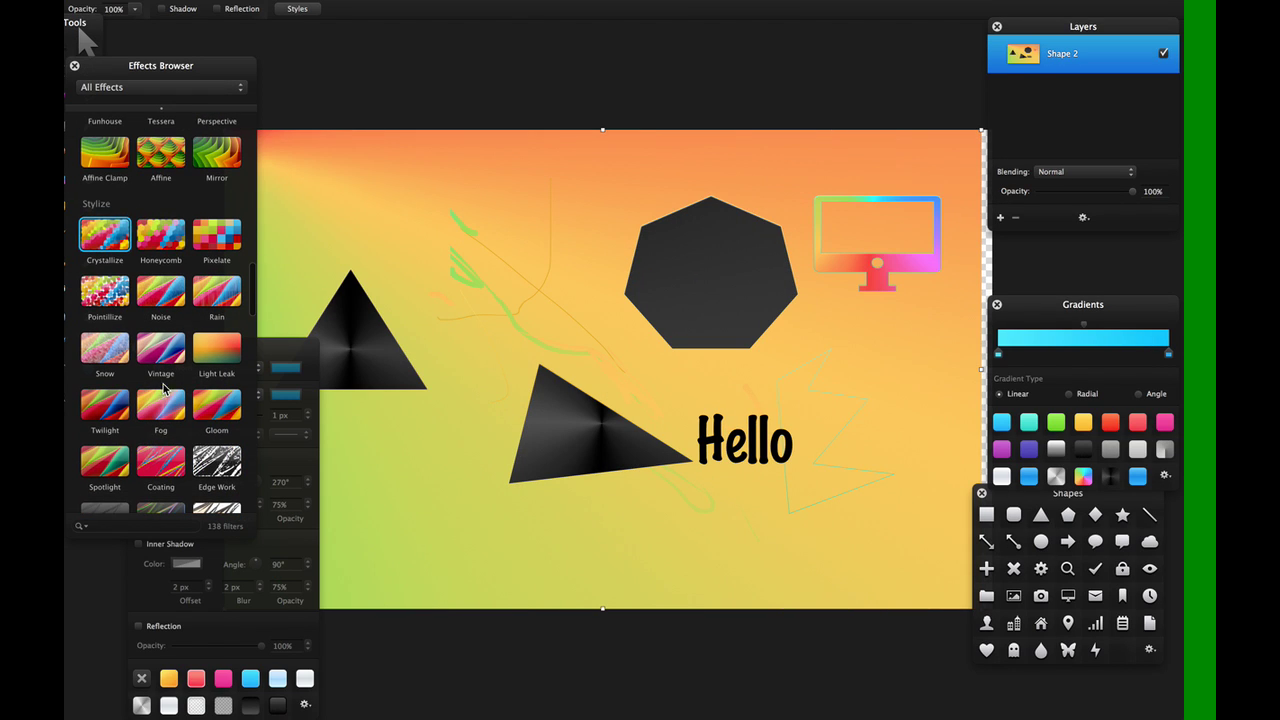
{"action": "left_click_drag", "start_coordinate": [237, 254], "coordinate": [523, 353]}
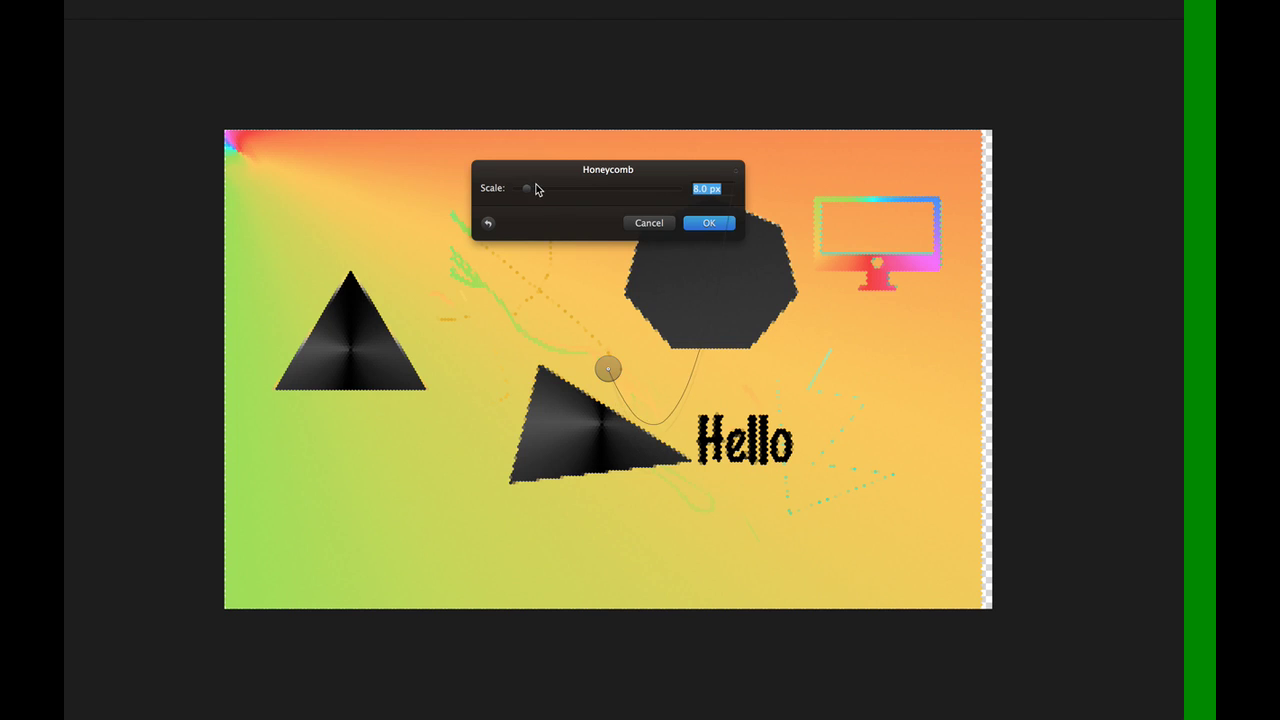
{"action": "left_click_drag", "start_coordinate": [525, 189], "coordinate": [508, 216]}
{"action": "left_click", "coordinate": [649, 223]}
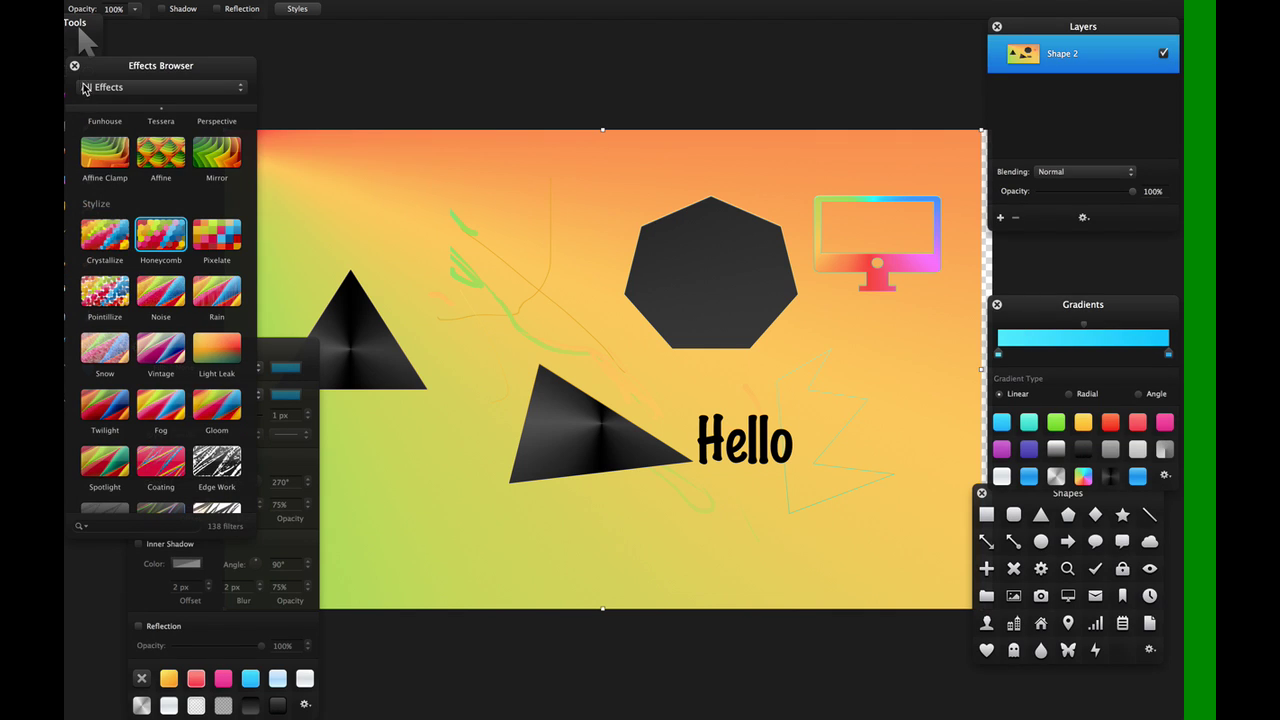
{"action": "left_click", "coordinate": [74, 65]}
Move the Styles panel left and reposition the Tools panel so all tools are visible.
{"action": "left_click_drag", "start_coordinate": [206, 322], "coordinate": [110, 322]}
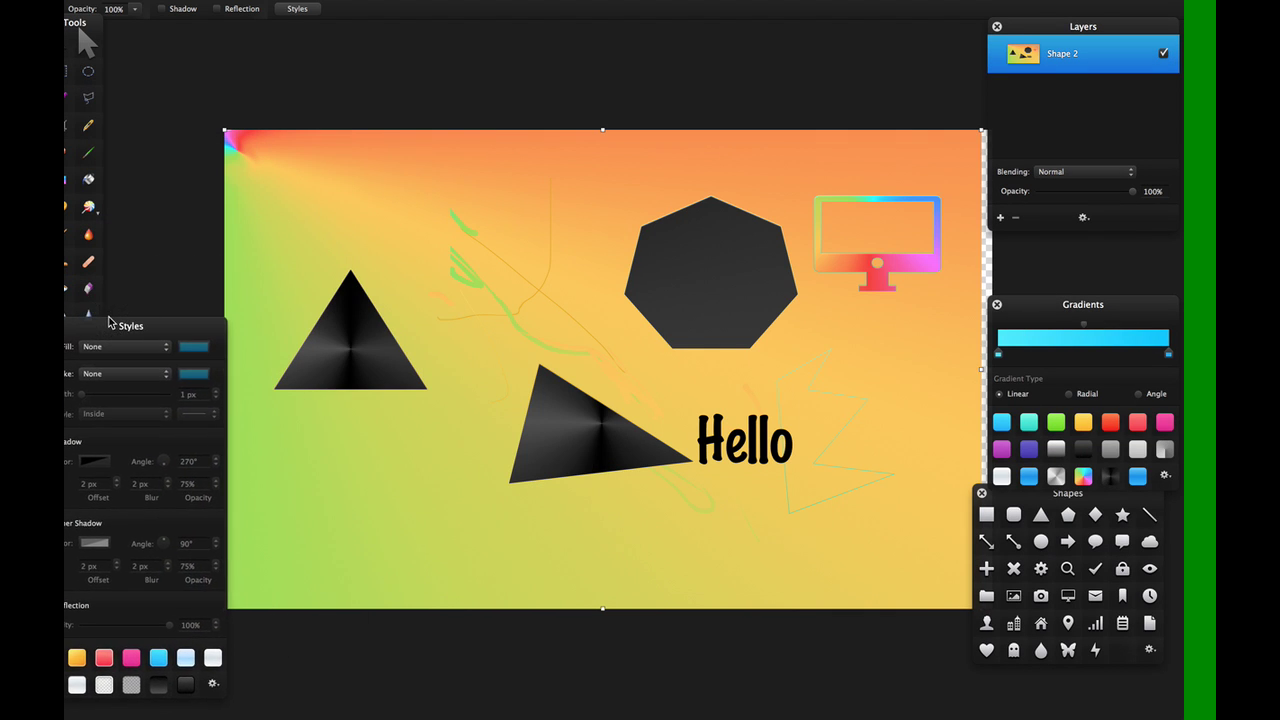
{"action": "mouse_move", "coordinate": [66, 27]}
{"action": "left_mouse_down"}
{"action": "mouse_move", "coordinate": [129, 40]}
{"action": "mouse_move", "coordinate": [75, 45]}
{"action": "left_mouse_up"}
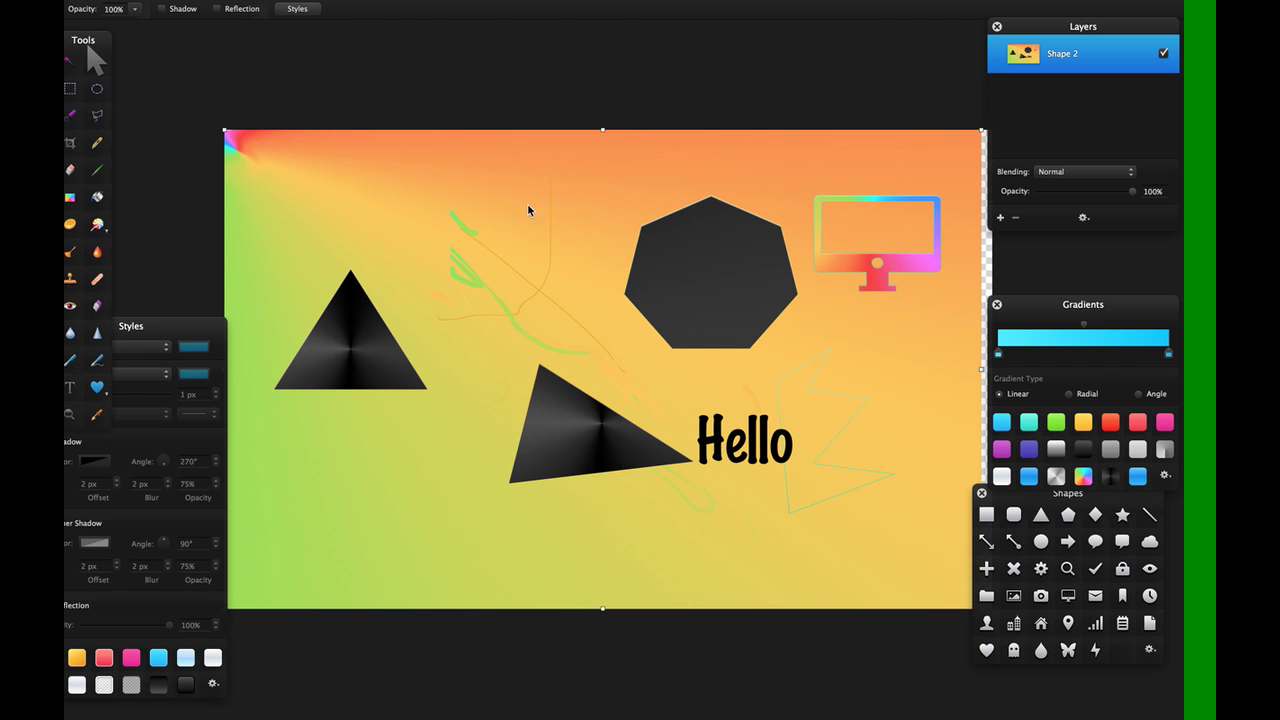
{"action": "mouse_move", "coordinate": [592, 5]}
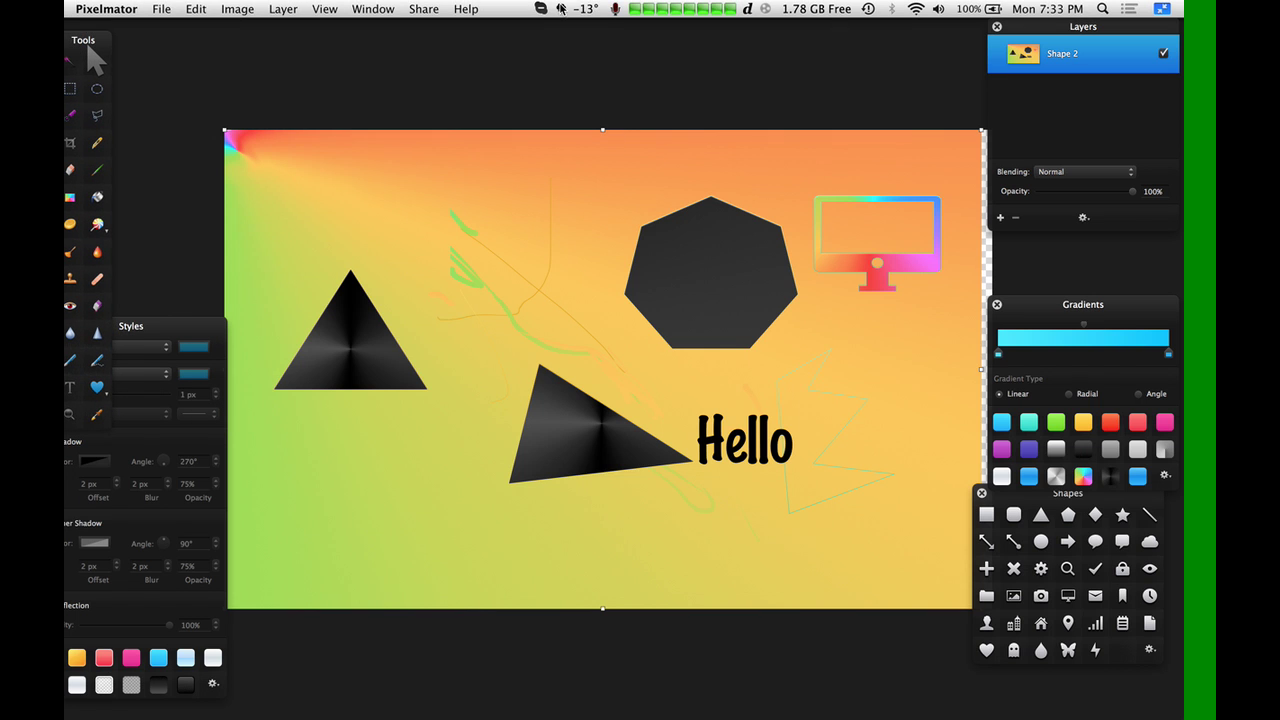